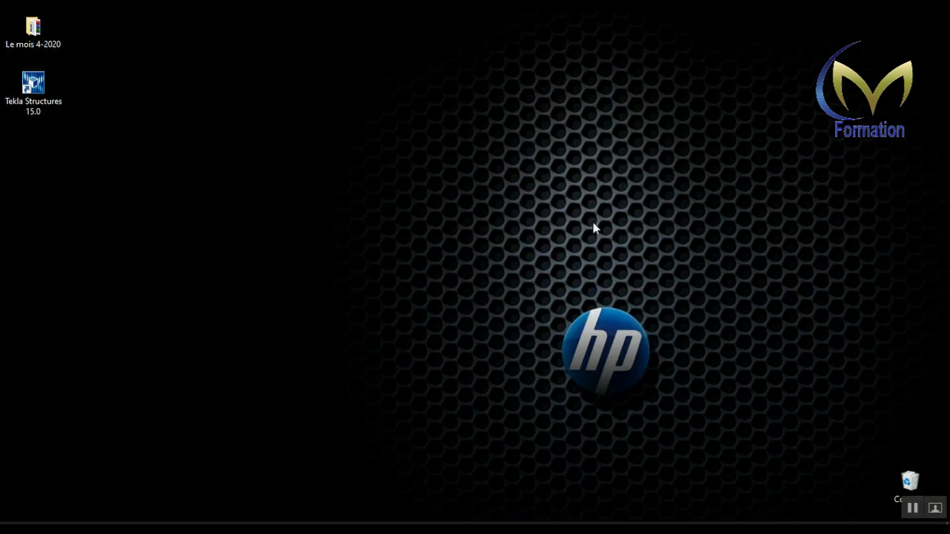
- Start Tekla Structures 15.0 with the Complet role and the Complet licence, and dismiss the welcome window
double_click(33, 86)
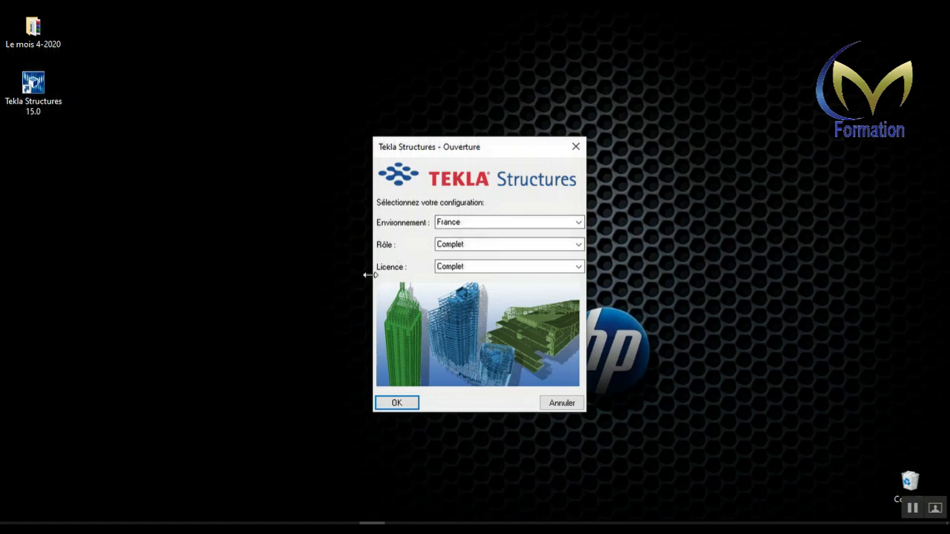
click(489, 248)
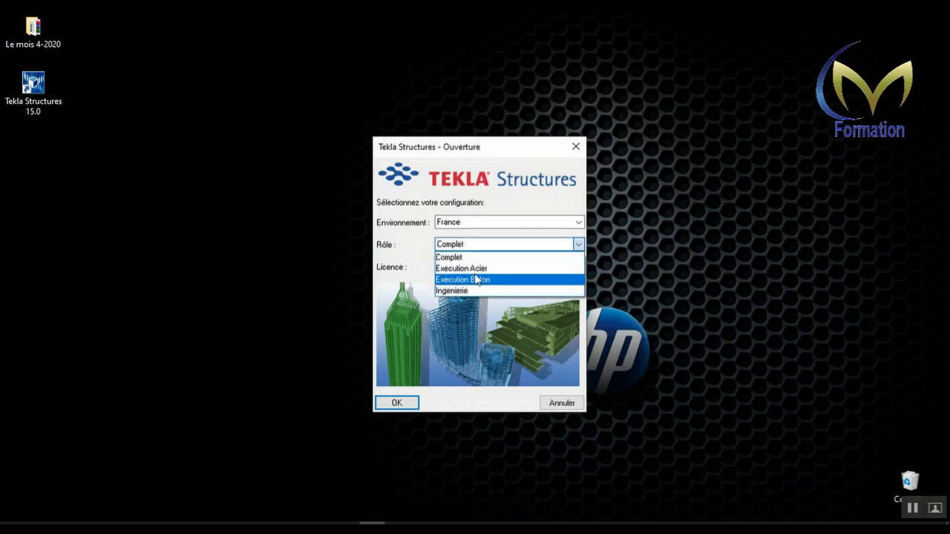
click(479, 247)
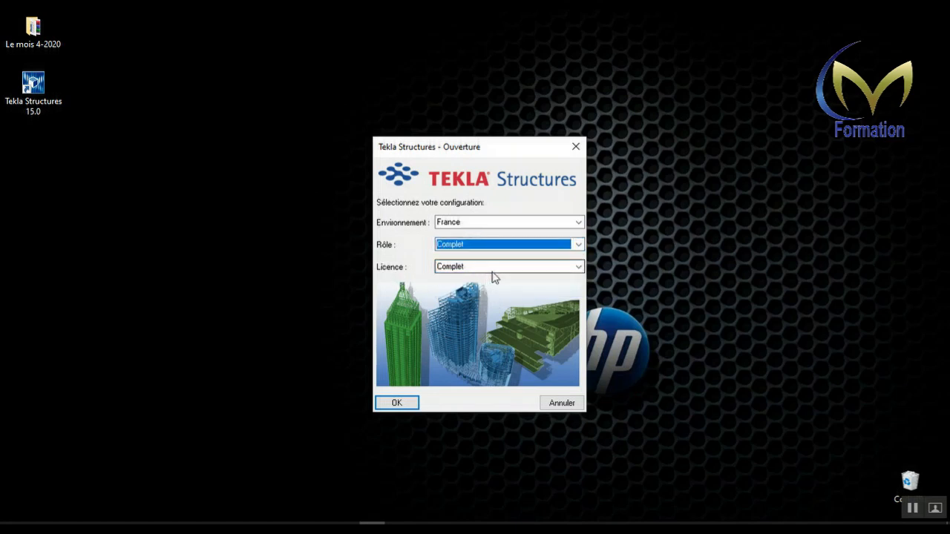
click(497, 270)
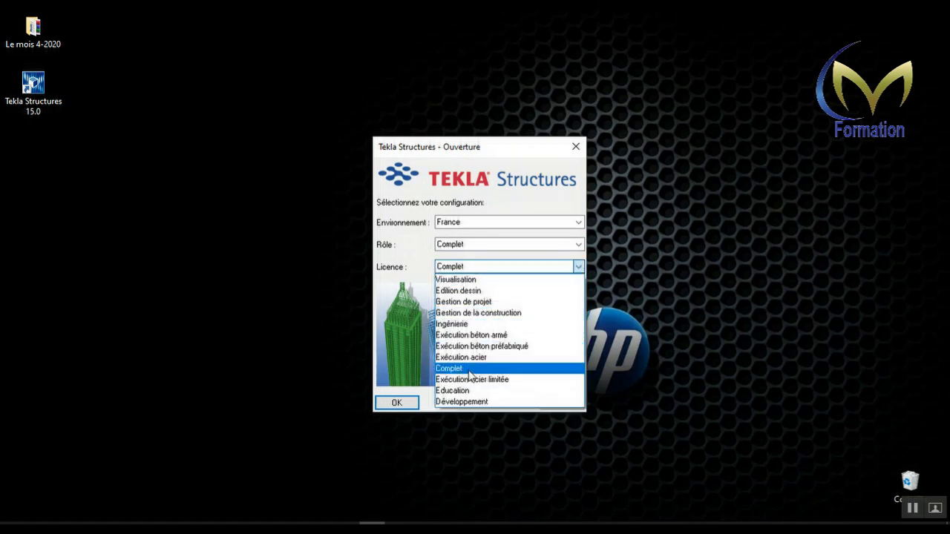
click(468, 370)
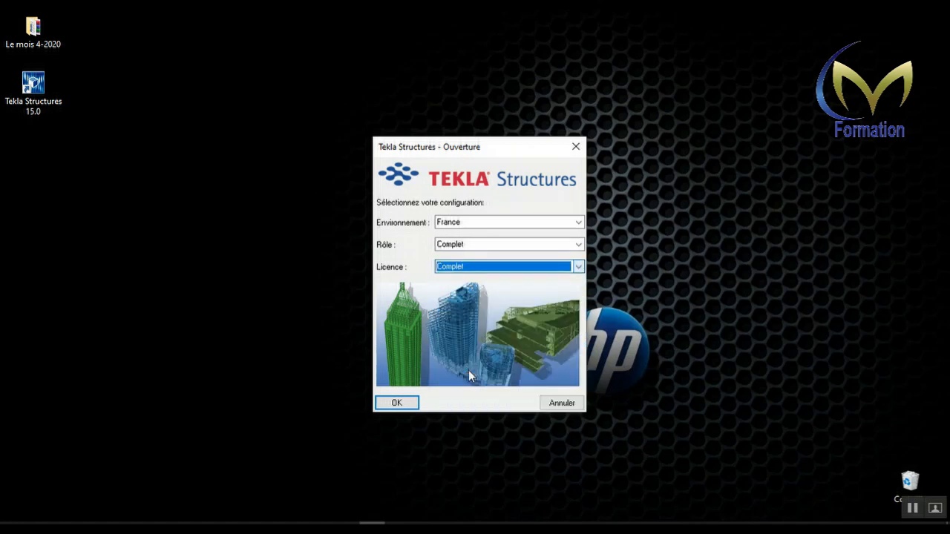
click(397, 404)
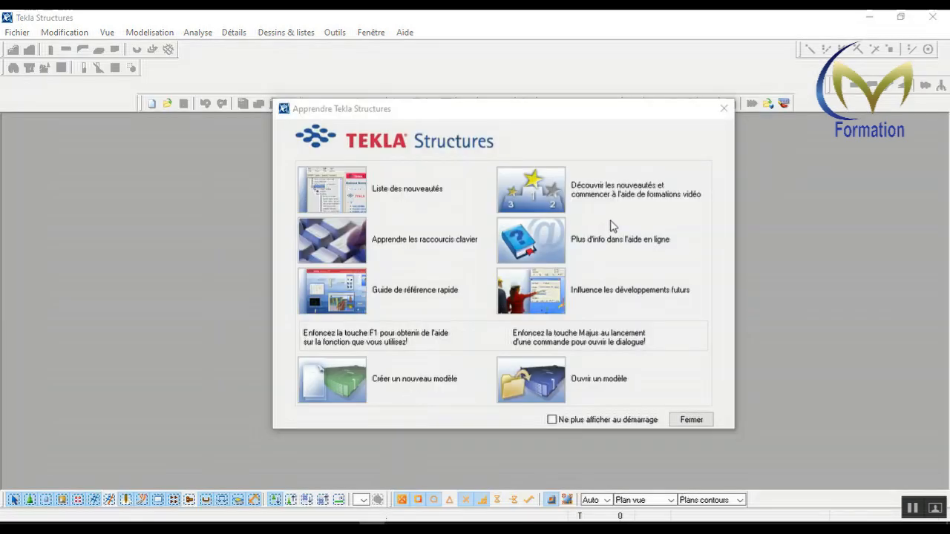
drag(500, 110, 407, 137)
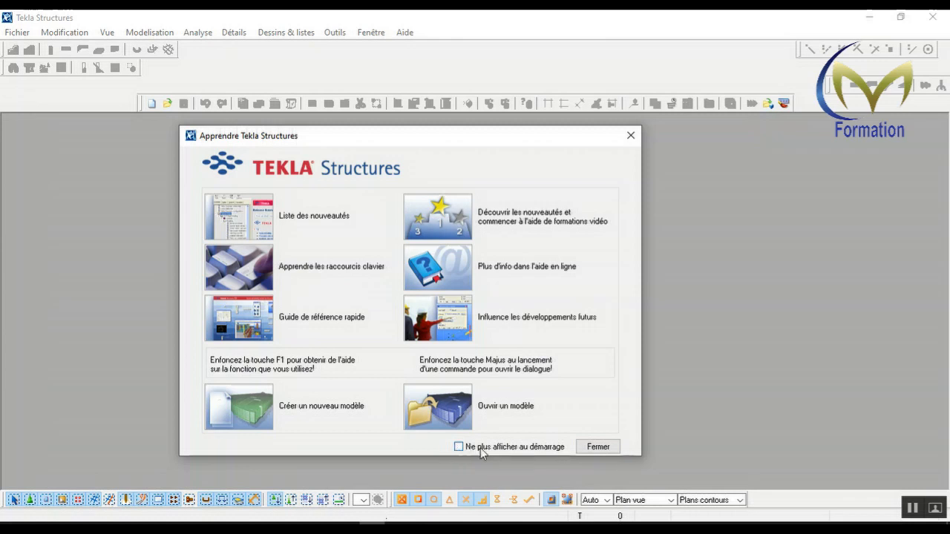
click(594, 448)
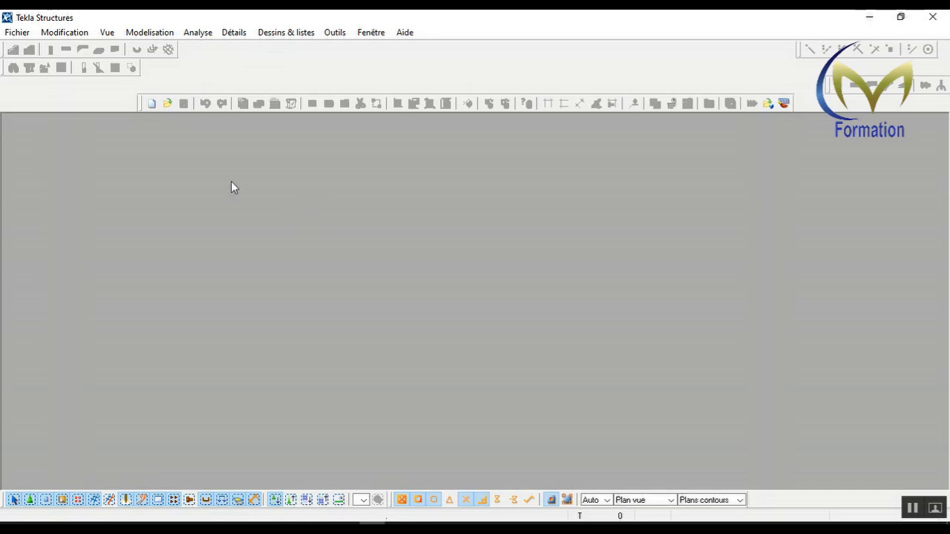
- Undock the Général, Détails, Béton, Points, Acier, Accrochage and Sélection toolbars so they float over the workspace
drag(141, 106, 153, 169)
drag(4, 69, 128, 124)
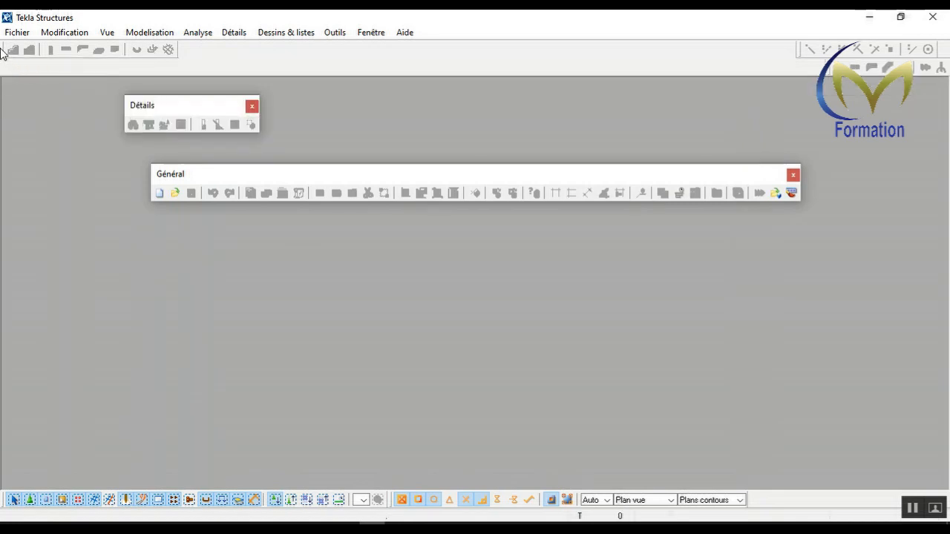
drag(3, 50, 292, 125)
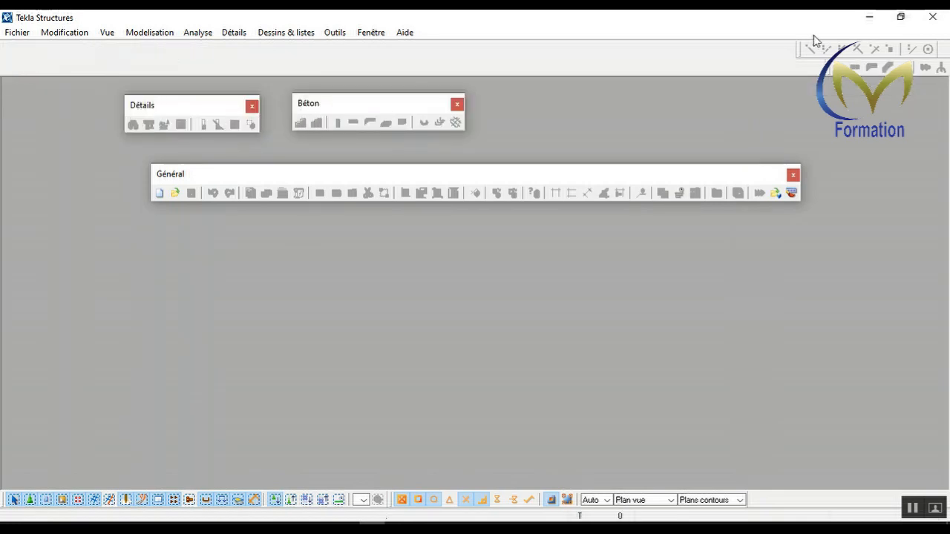
drag(801, 59, 569, 127)
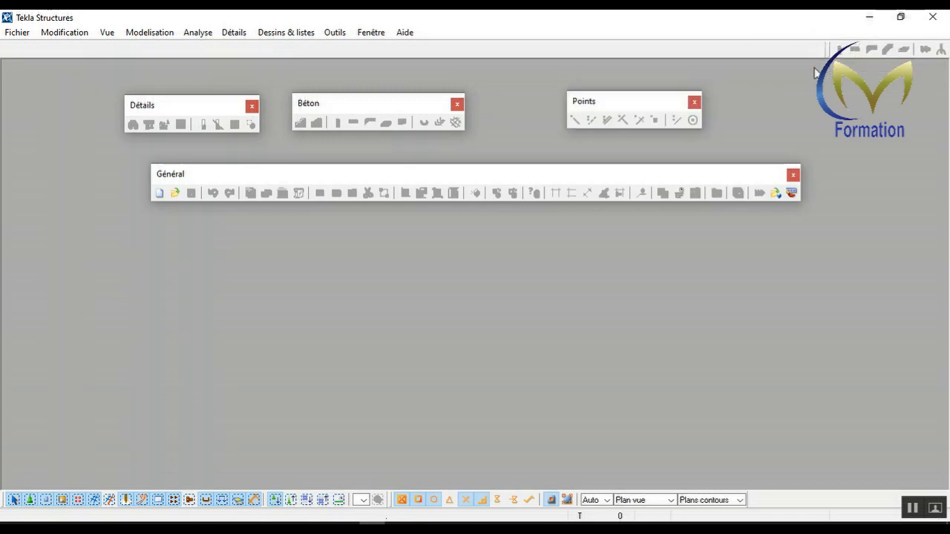
drag(829, 49, 772, 131)
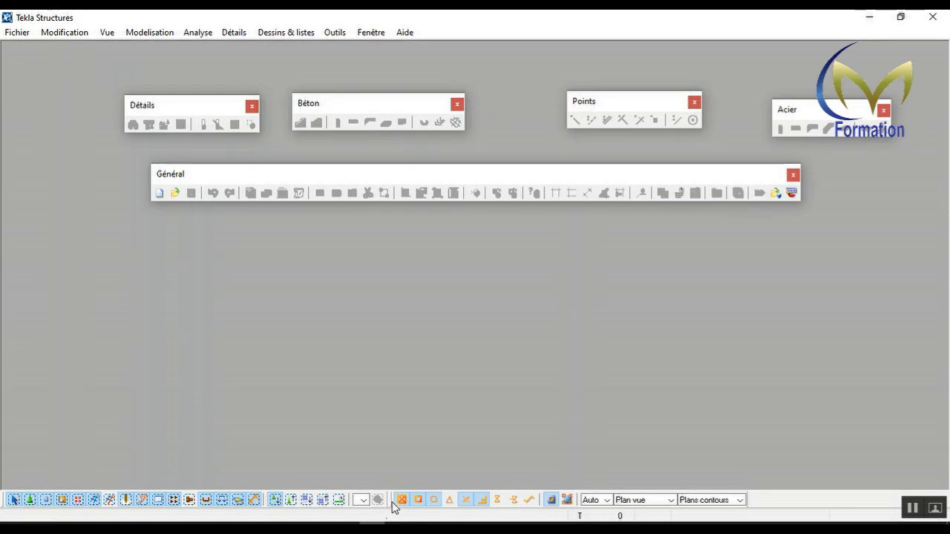
drag(393, 504, 371, 369)
drag(4, 500, 31, 331)
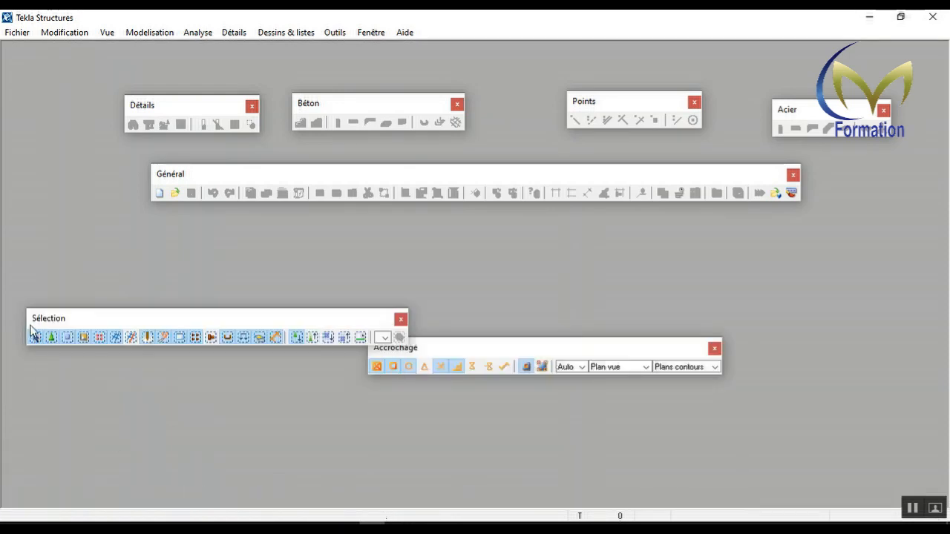
- Close all seven floating toolbars to leave the workspace empty
click(401, 319)
click(714, 348)
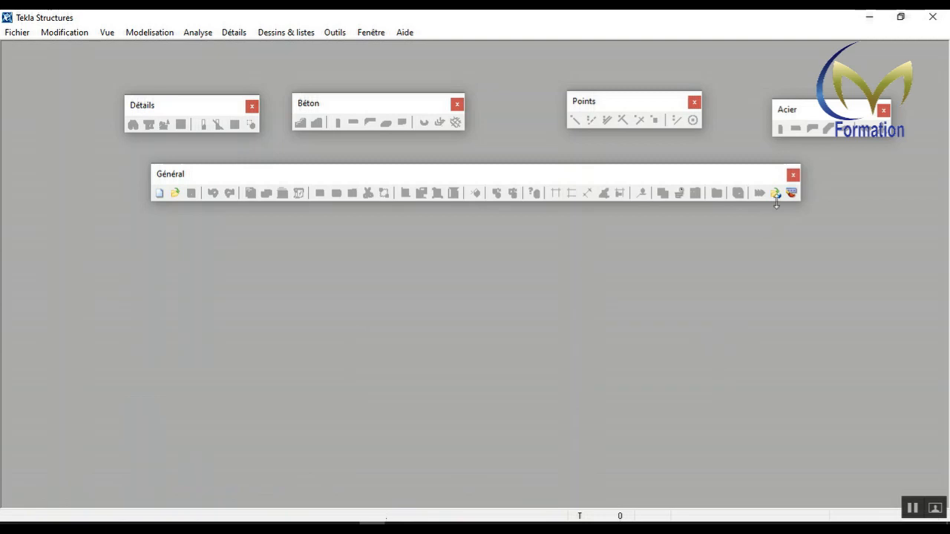
click(793, 174)
click(884, 109)
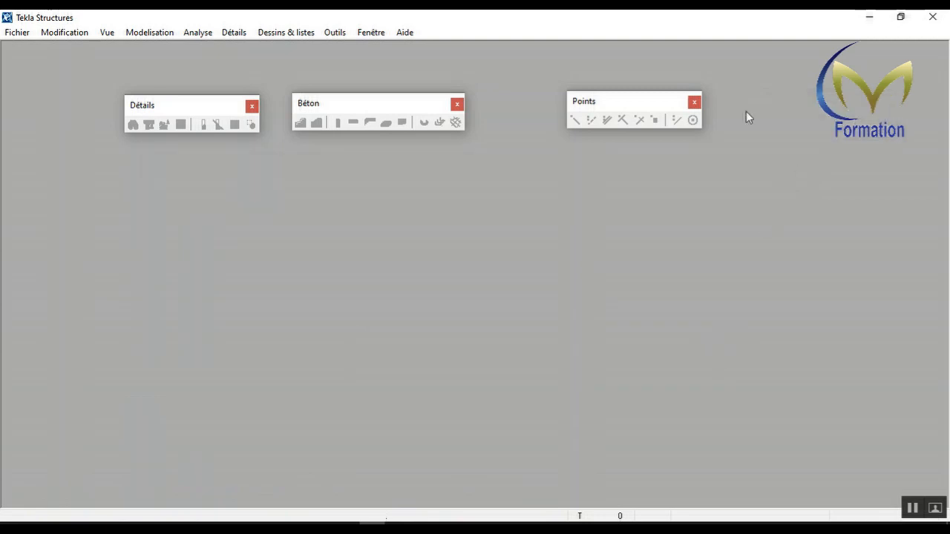
click(695, 102)
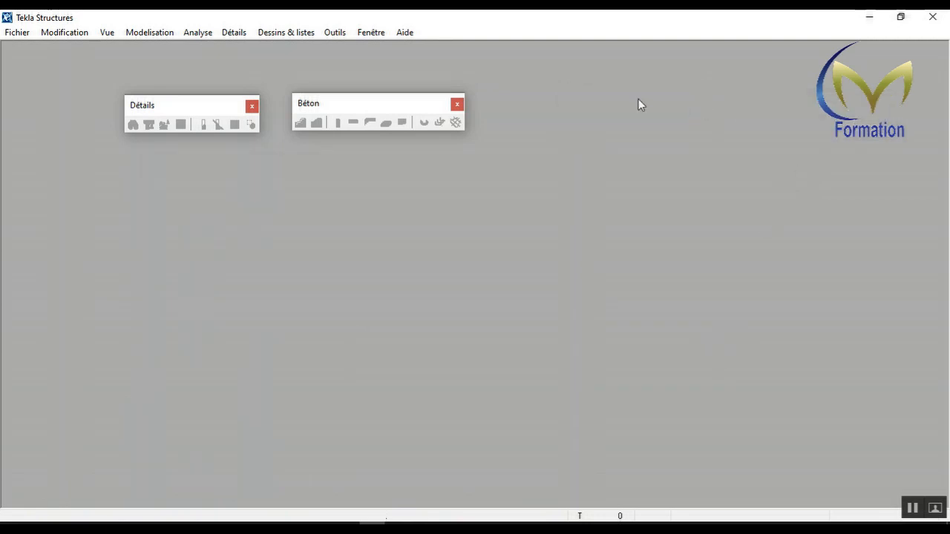
click(457, 104)
click(252, 107)
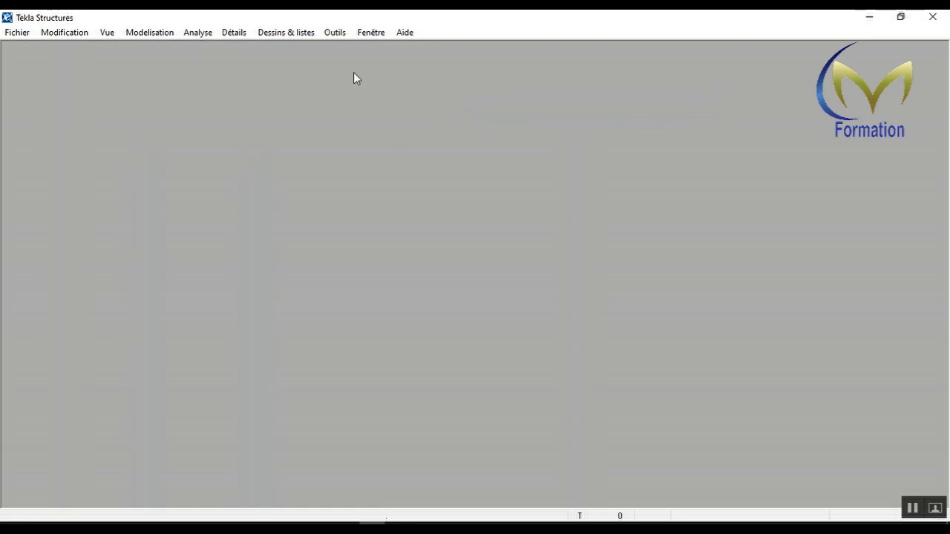
- Redisplay every default toolbar by switching the "Toutes les barres d'outils par défaut" option off and on again
click(333, 33)
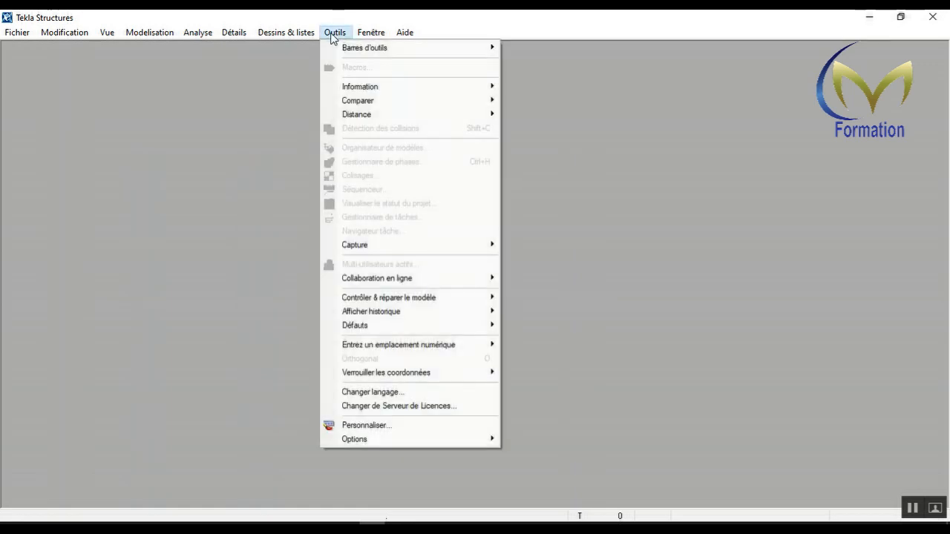
mouse_move(350, 56)
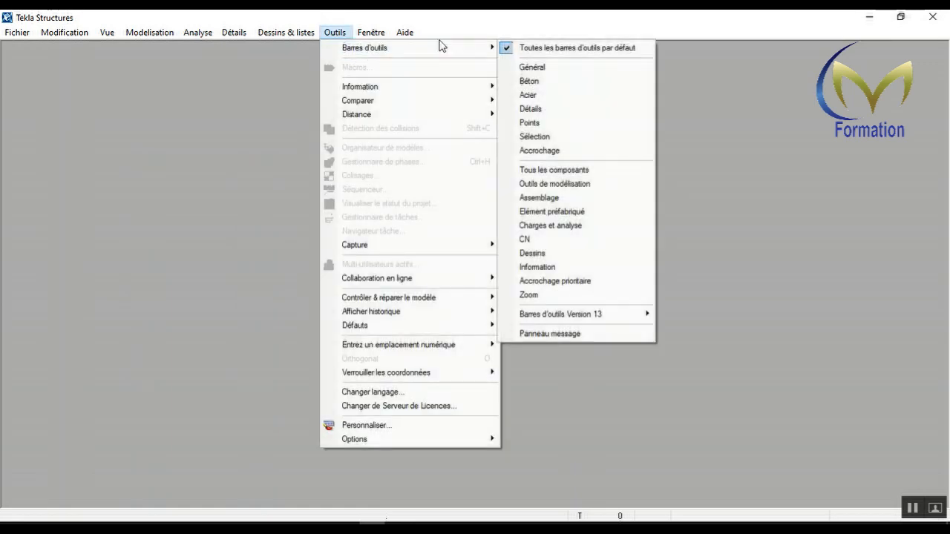
click(499, 51)
click(495, 53)
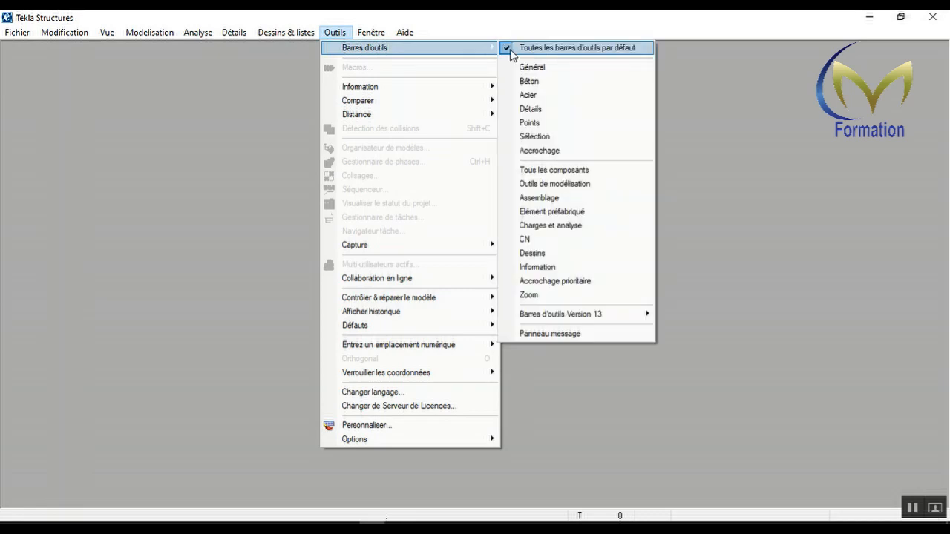
click(511, 49)
click(331, 34)
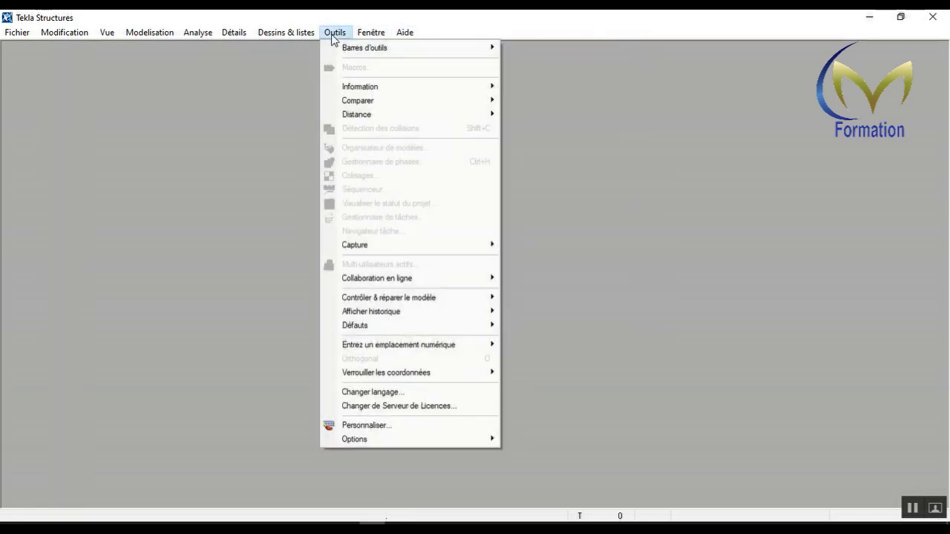
mouse_move(334, 49)
click(265, 199)
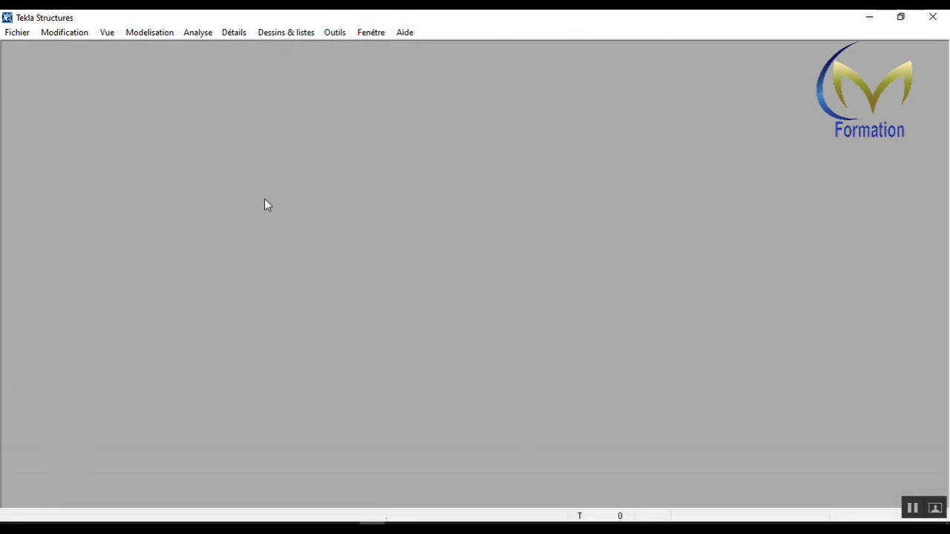
click(332, 33)
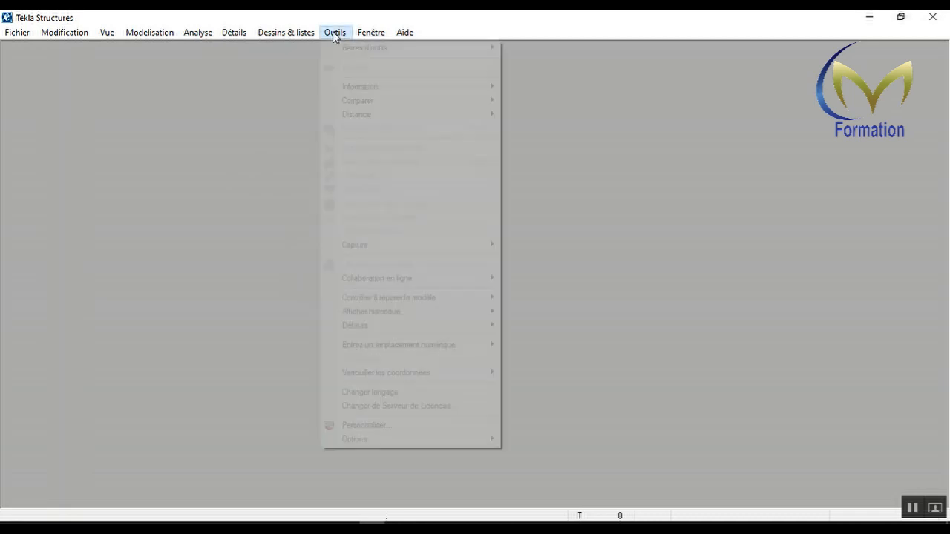
mouse_move(355, 52)
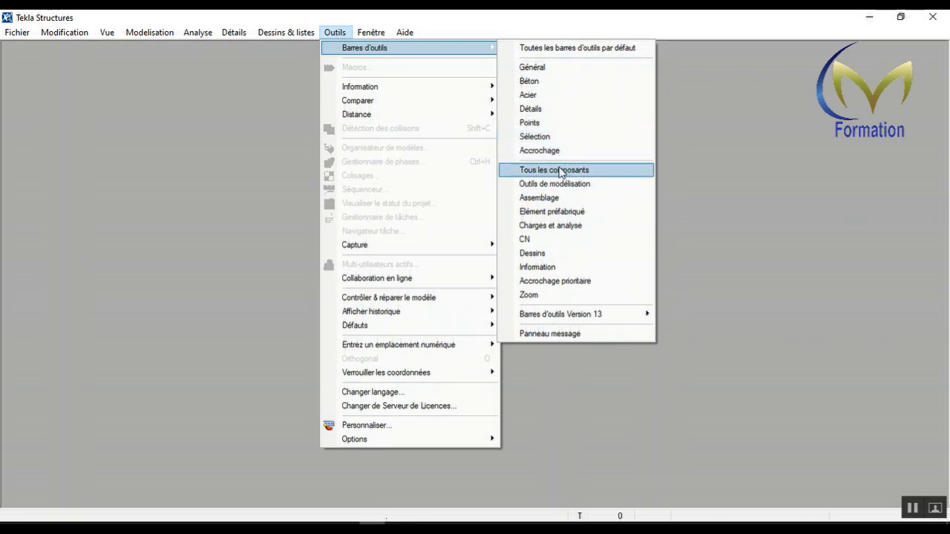
click(538, 51)
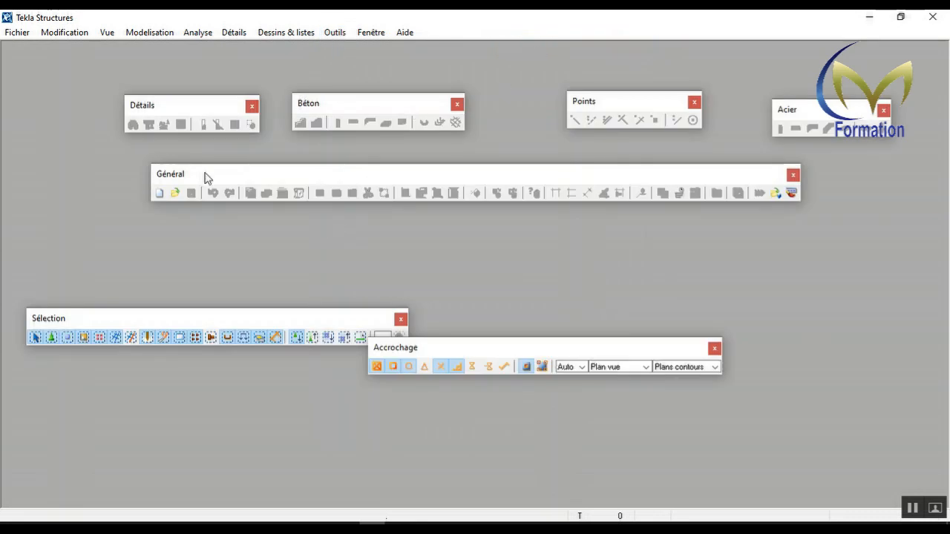
- Dock the Général toolbar under the menu bar, with Détails, Points and Acier in a row beneath it, and close the Béton toolbar
drag(170, 174, 16, 37)
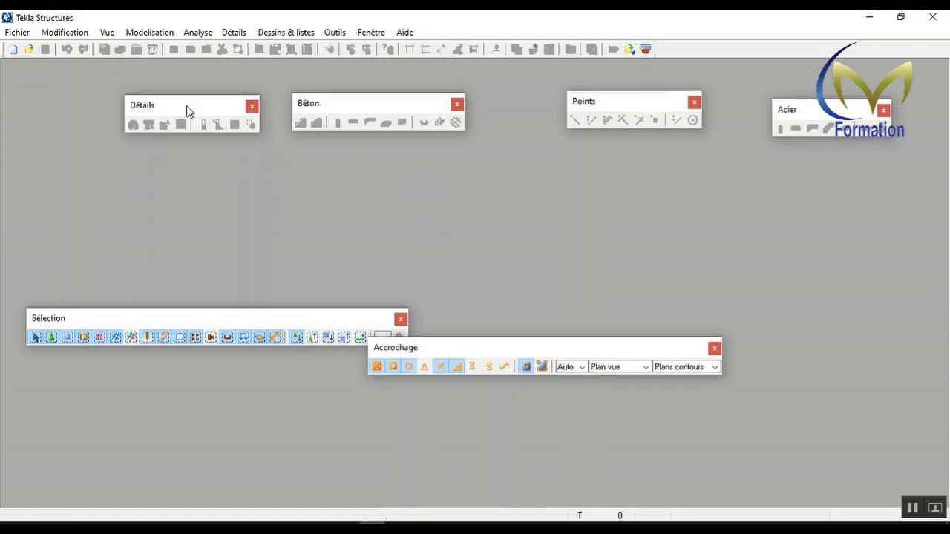
drag(187, 110, 65, 64)
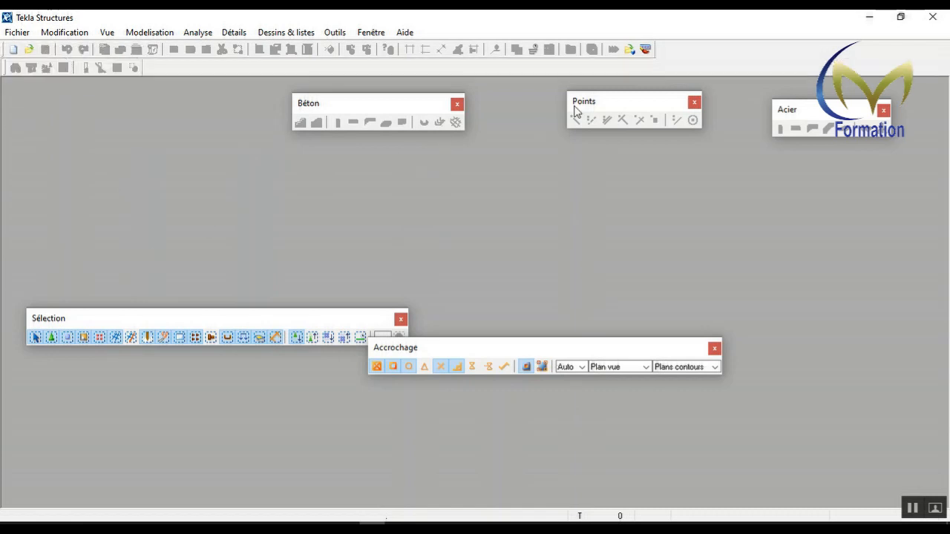
drag(312, 64, 170, 67)
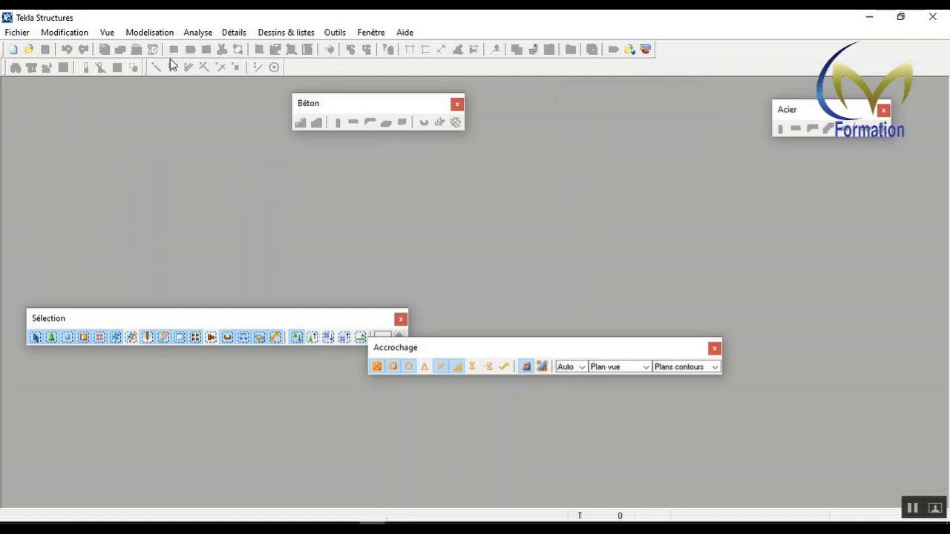
drag(793, 111, 309, 68)
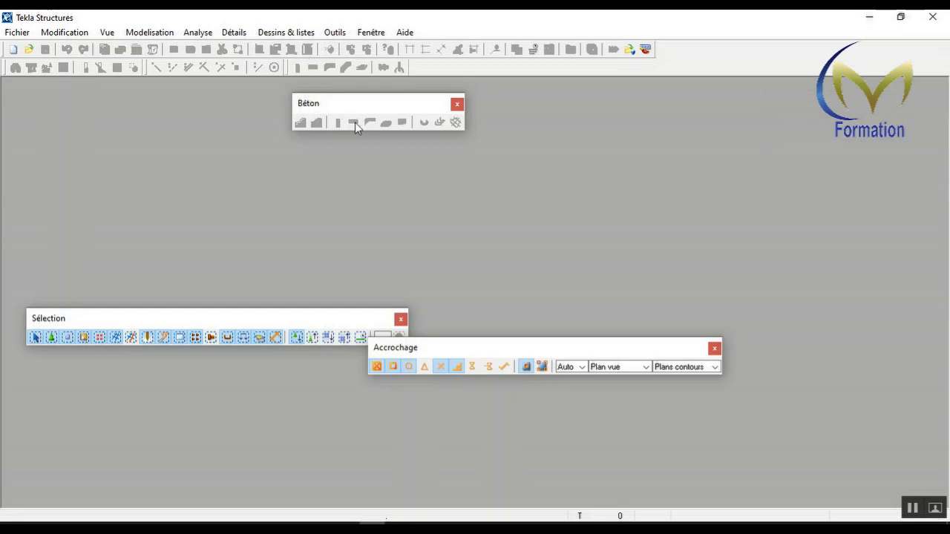
click(456, 104)
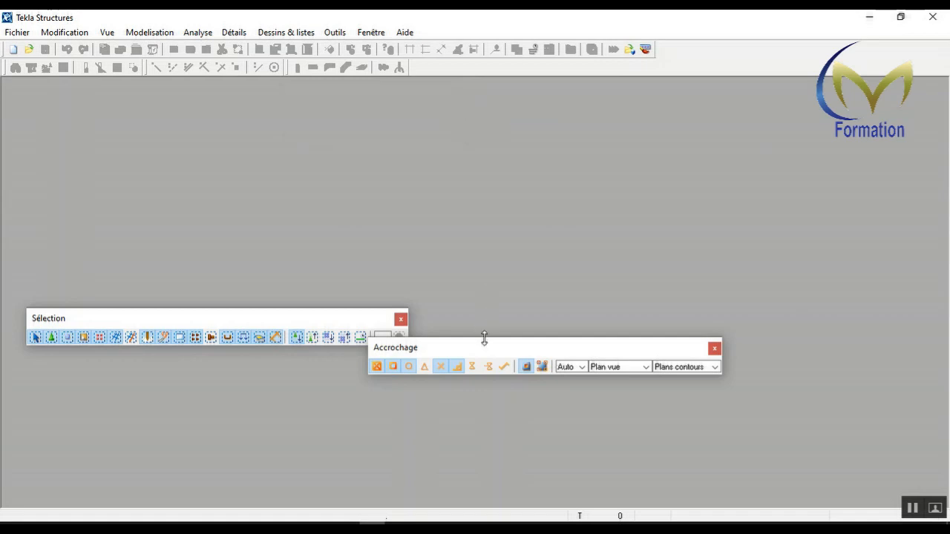
- Dock the Accrochage and Sélection toolbars side by side along the lower edge of the workspace
drag(485, 349, 633, 507)
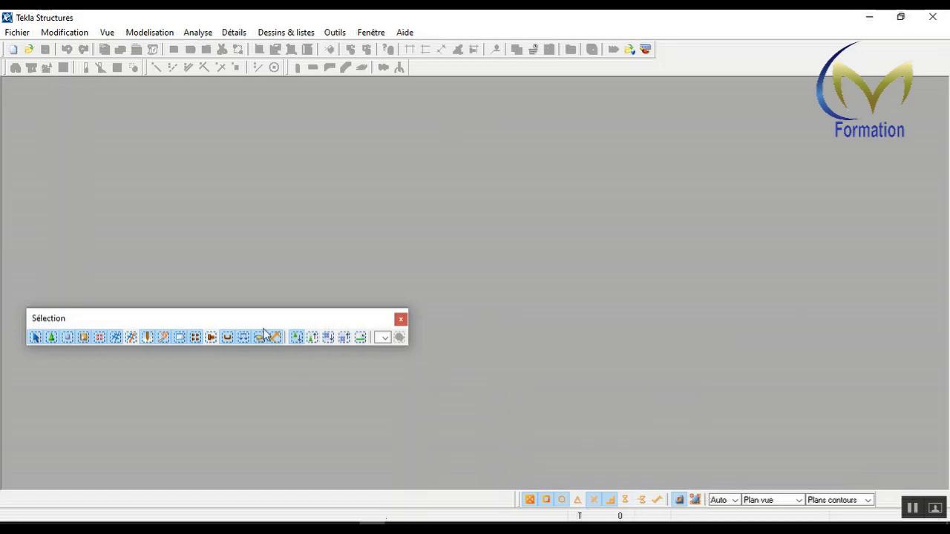
drag(241, 318, 221, 410)
drag(303, 516, 349, 499)
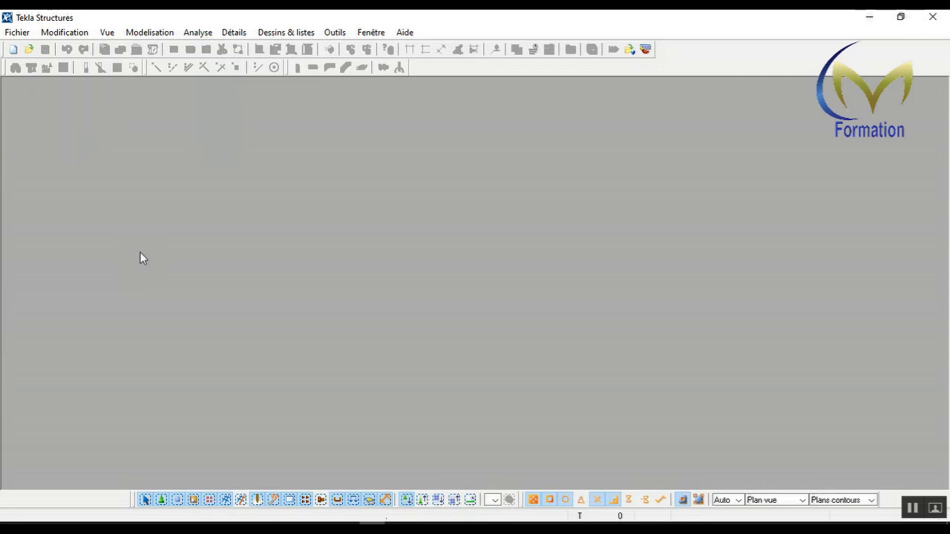
- Start a new model and move its definition dialog to the middle of the workspace
click(17, 34)
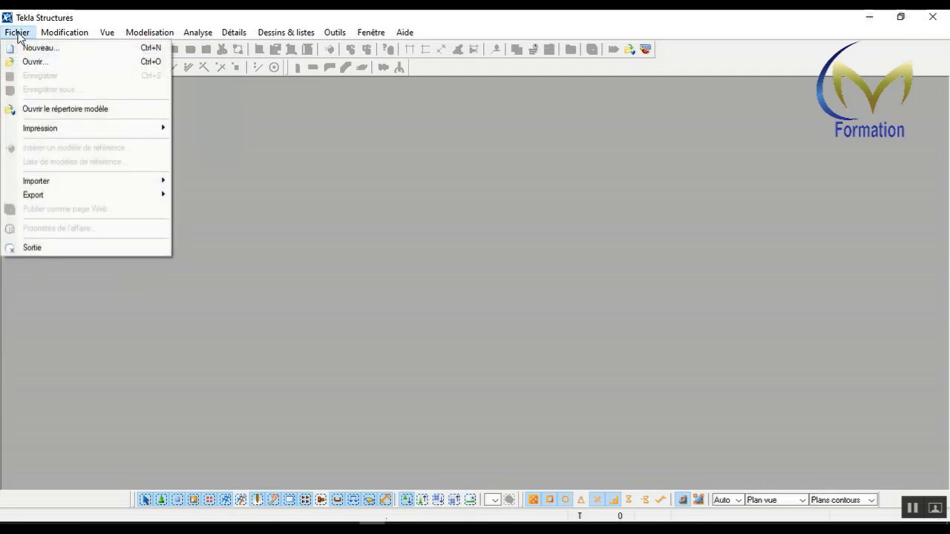
click(31, 49)
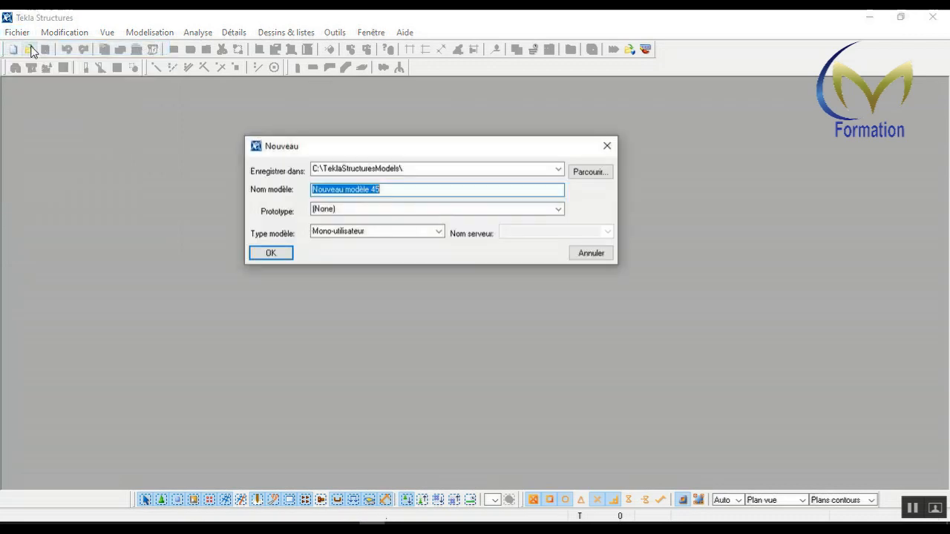
drag(401, 155, 417, 232)
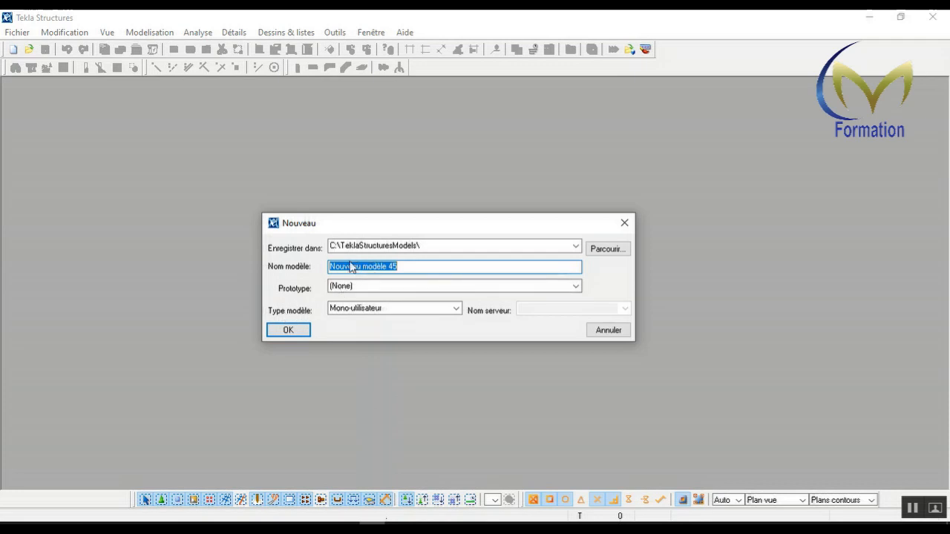
click(420, 251)
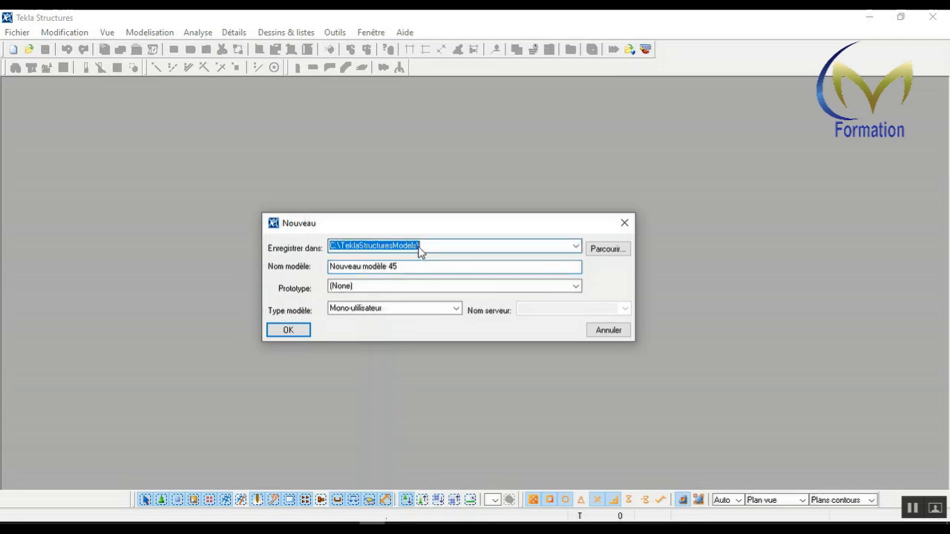
click(409, 267)
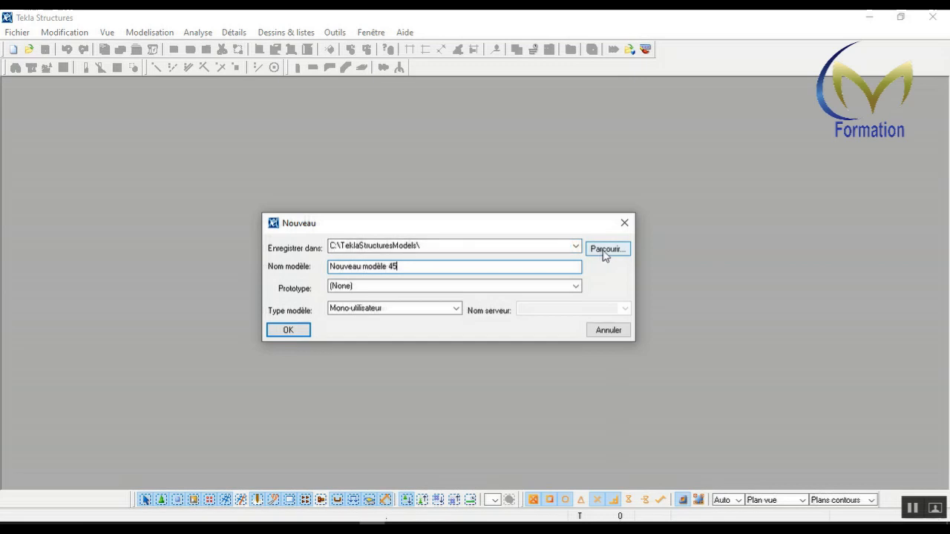
- Create a folder named "Projet tekla structure 01" on drive D: and choose it as the new model's save location
click(606, 251)
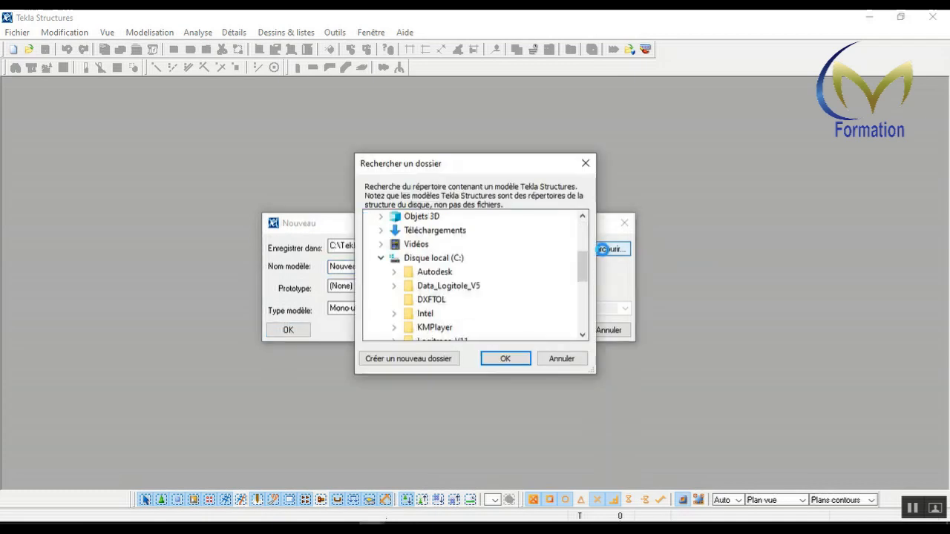
click(381, 258)
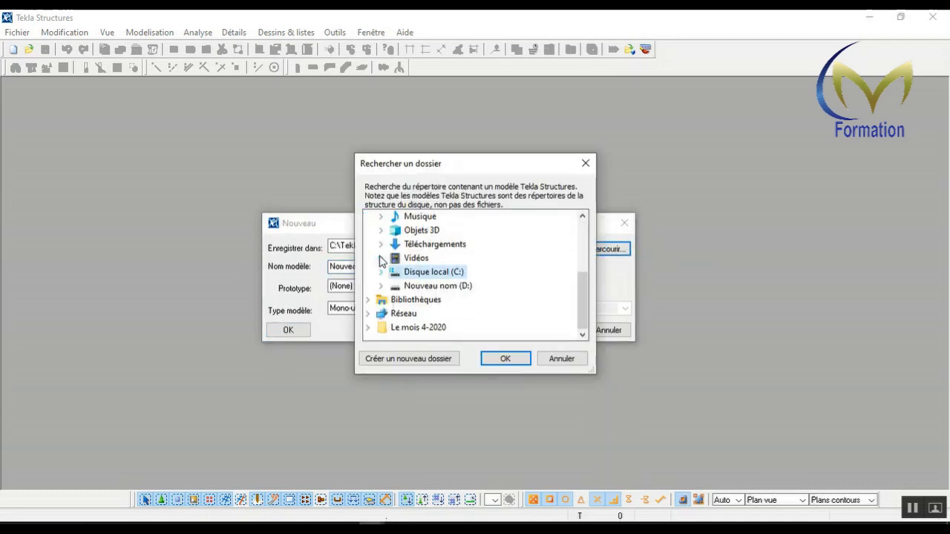
double_click(422, 287)
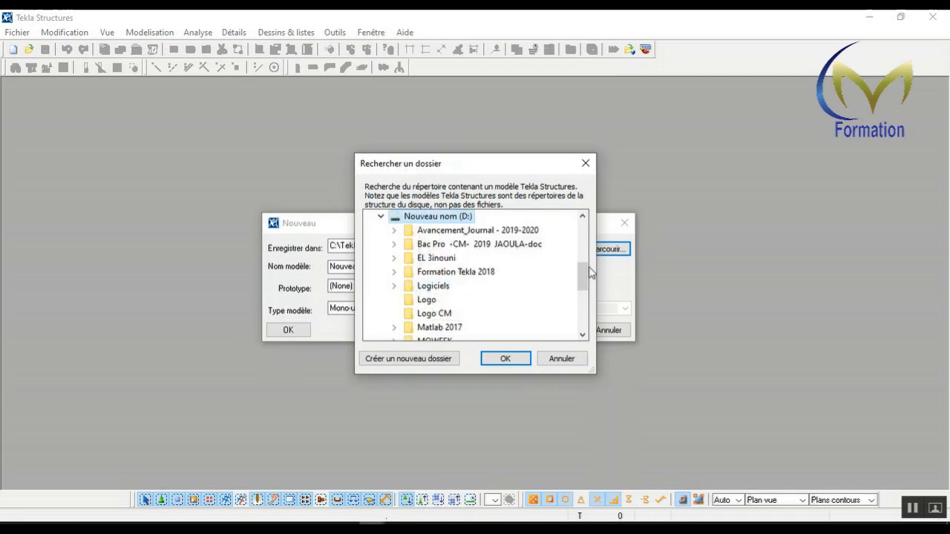
drag(586, 271, 584, 329)
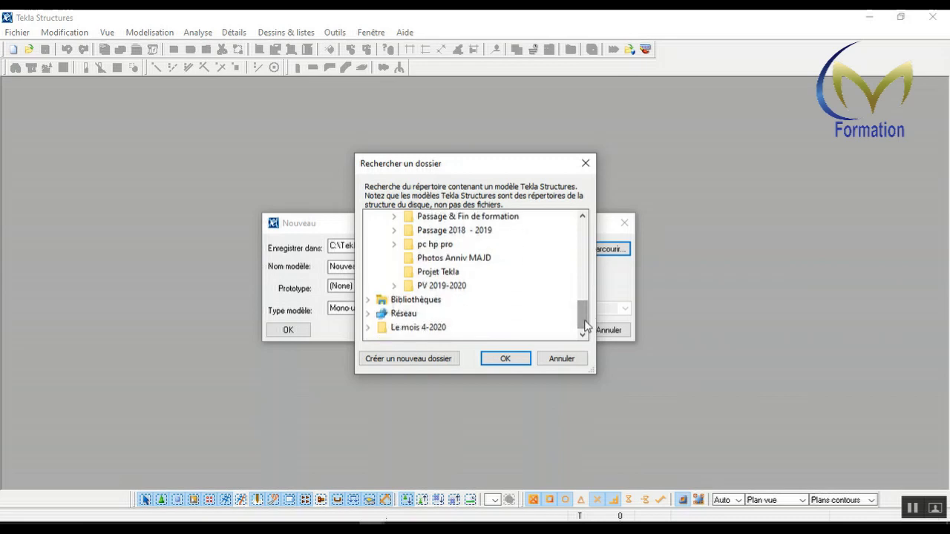
click(388, 360)
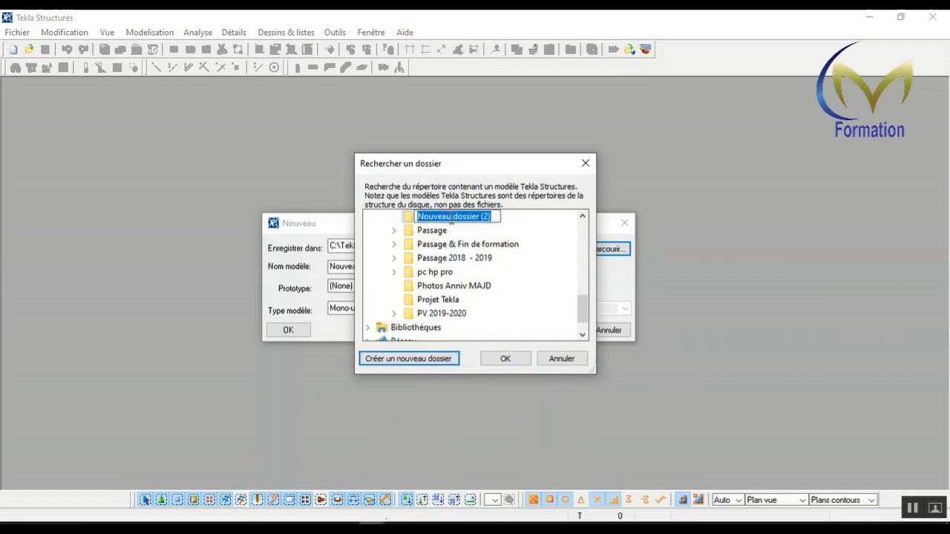
text(Pro)
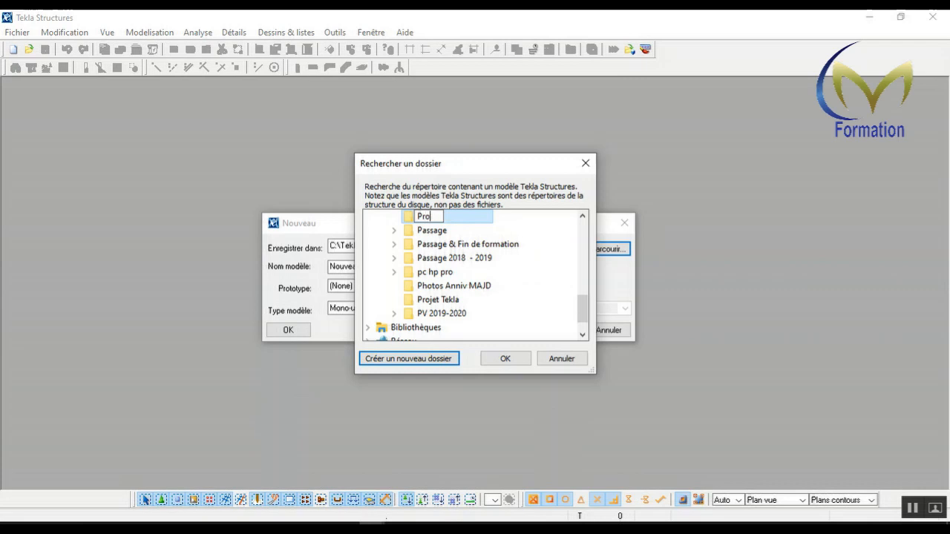
text(jet tekla structure)
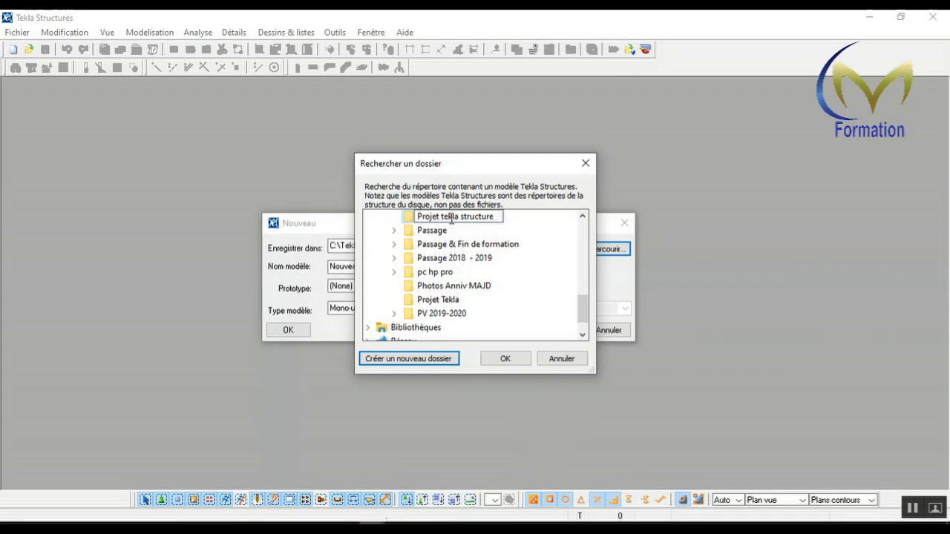
text(01)
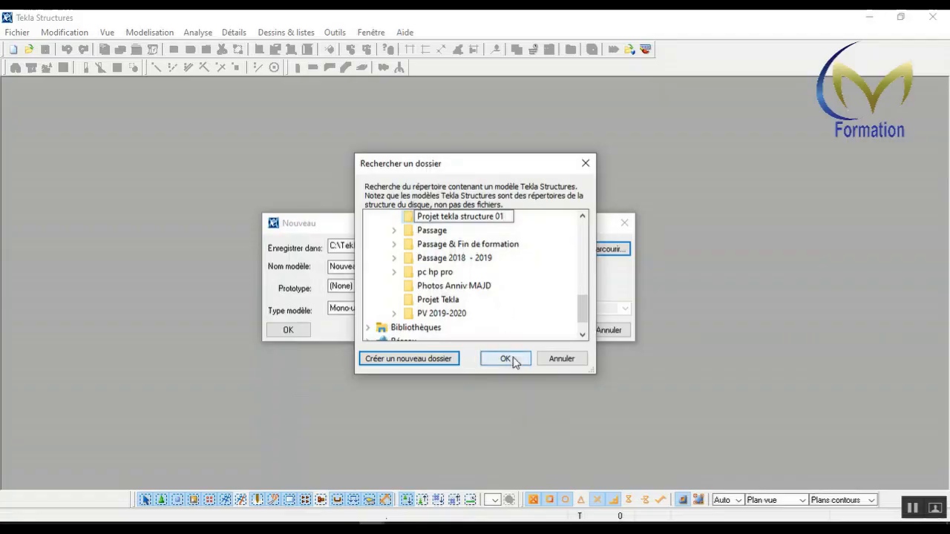
click(406, 221)
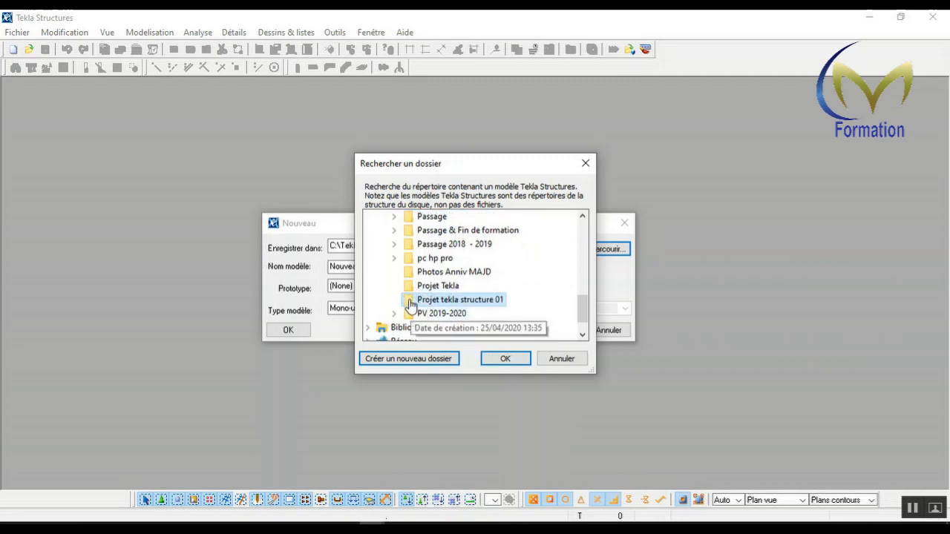
click(506, 358)
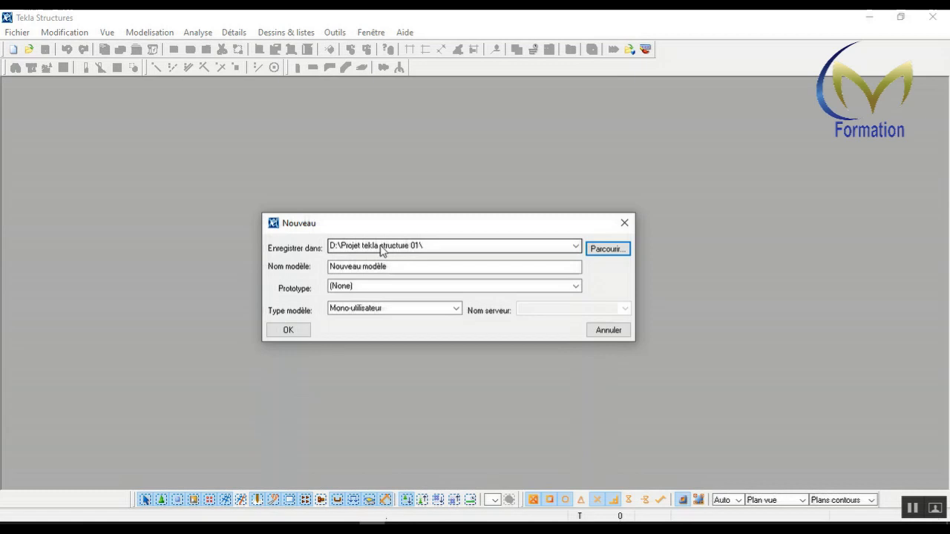
- Name the model "charpente métallique" and create it as a Mono-utilisateur model without a prototype
click(357, 267)
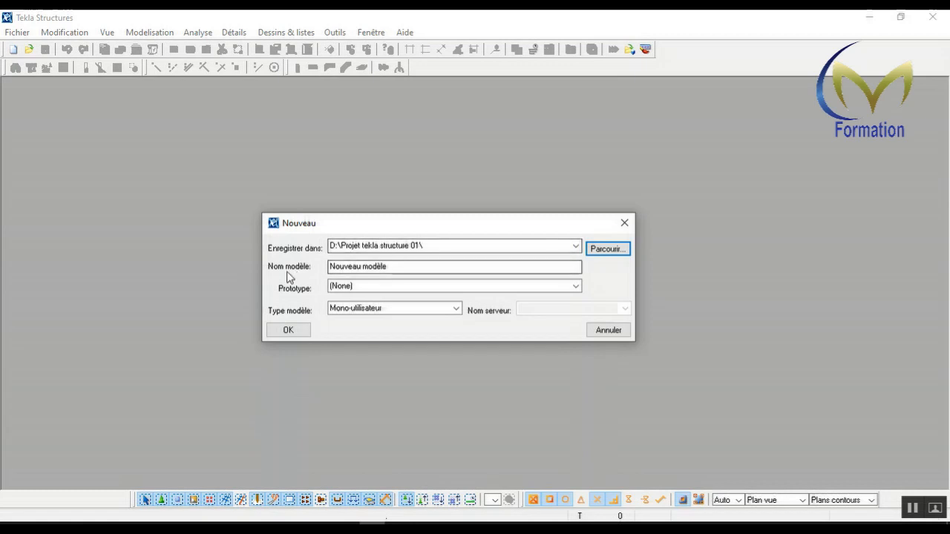
drag(405, 268, 334, 269)
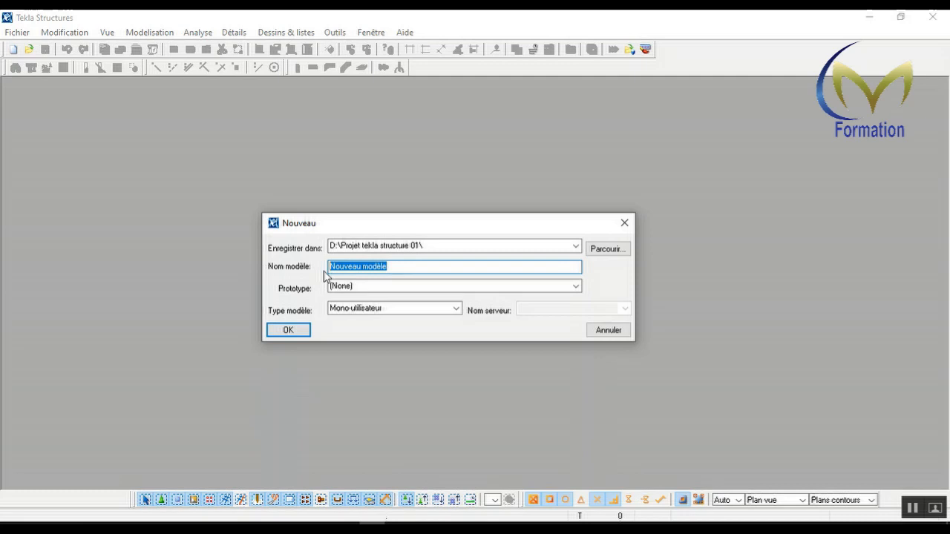
text(charpente)
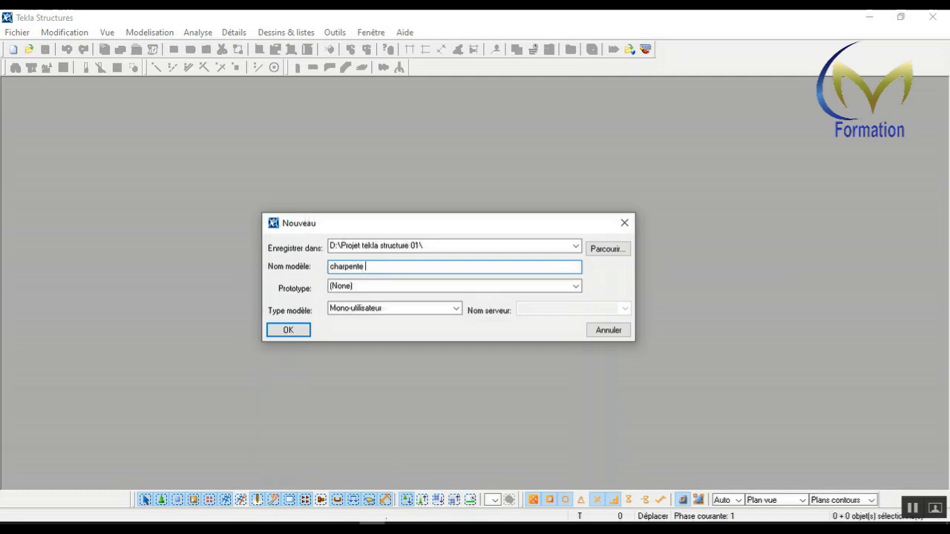
text( métallicque)
click(298, 330)
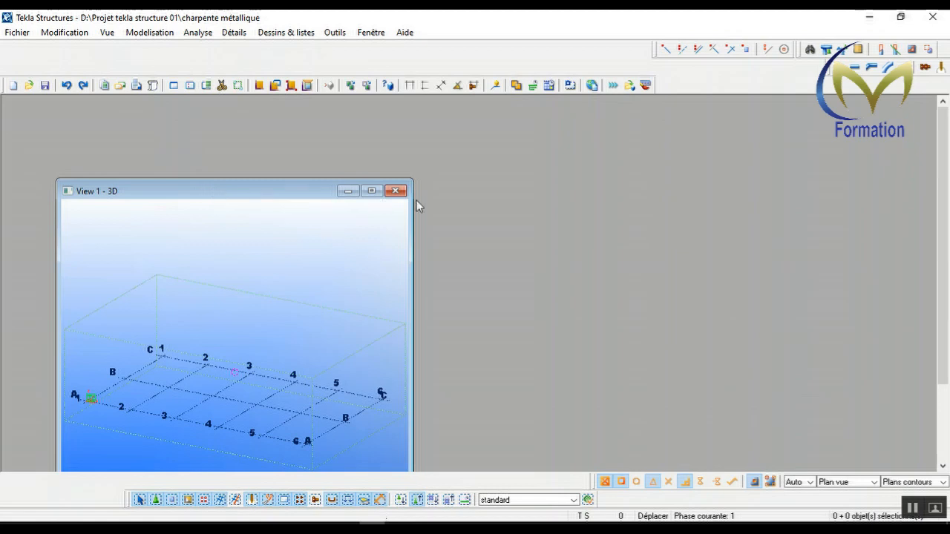
- Maximize the 3D view and dock Général and Points in one row under the menu bar, with Détails and Acier in the row beneath
click(372, 191)
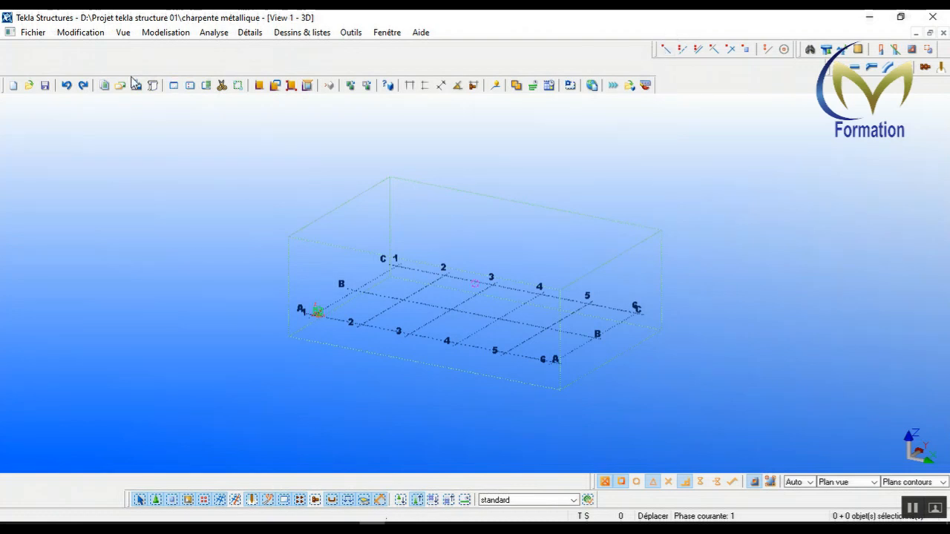
drag(4, 87, 2, 50)
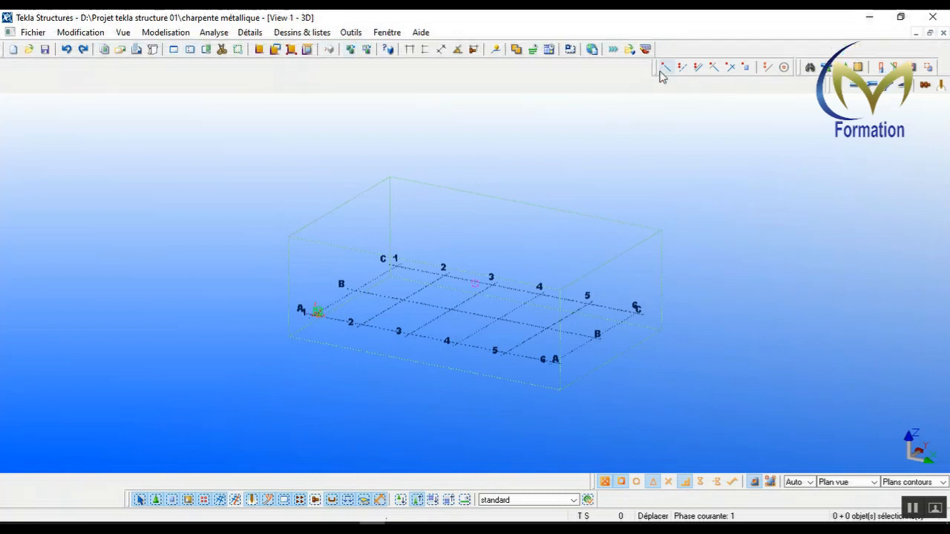
mouse_move(658, 68)
mouse_down()
mouse_move(627, 60)
mouse_move(662, 52)
mouse_up()
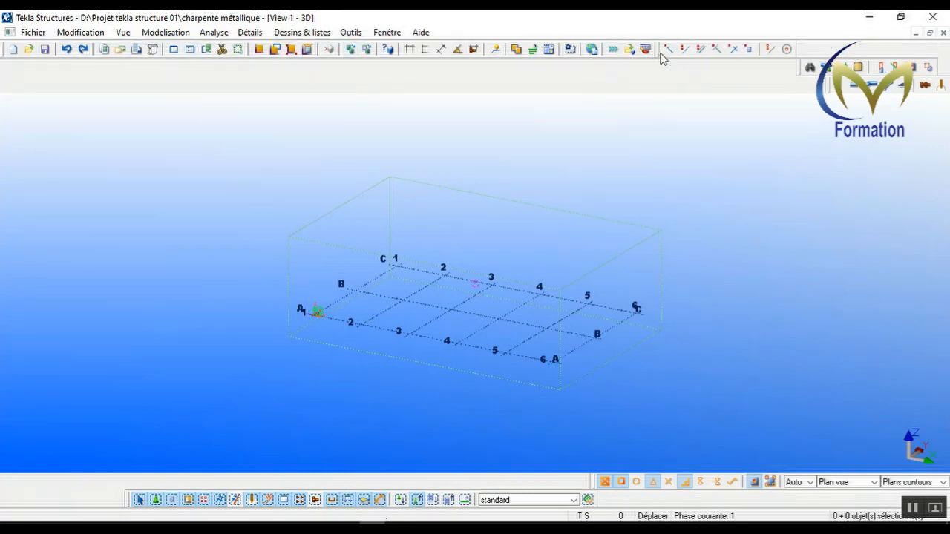
drag(800, 71, 2, 72)
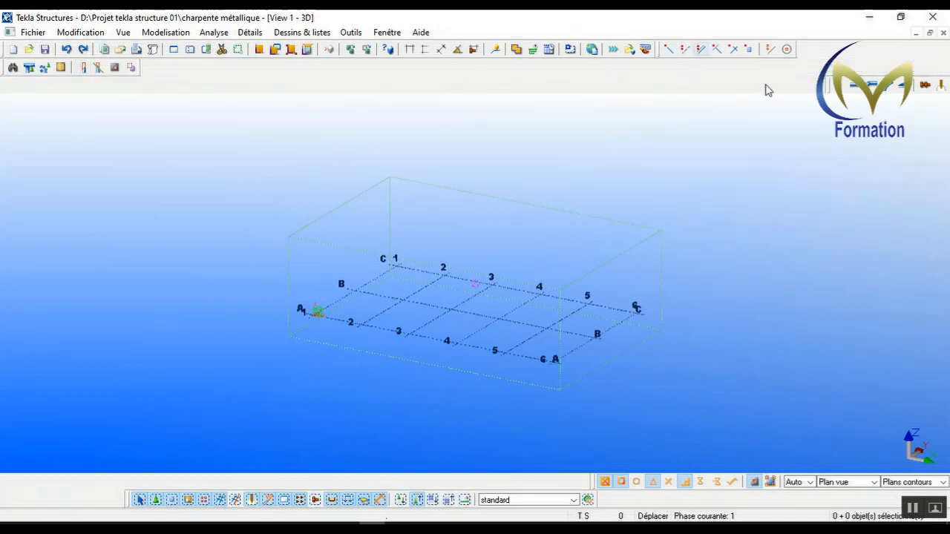
drag(830, 86, 146, 72)
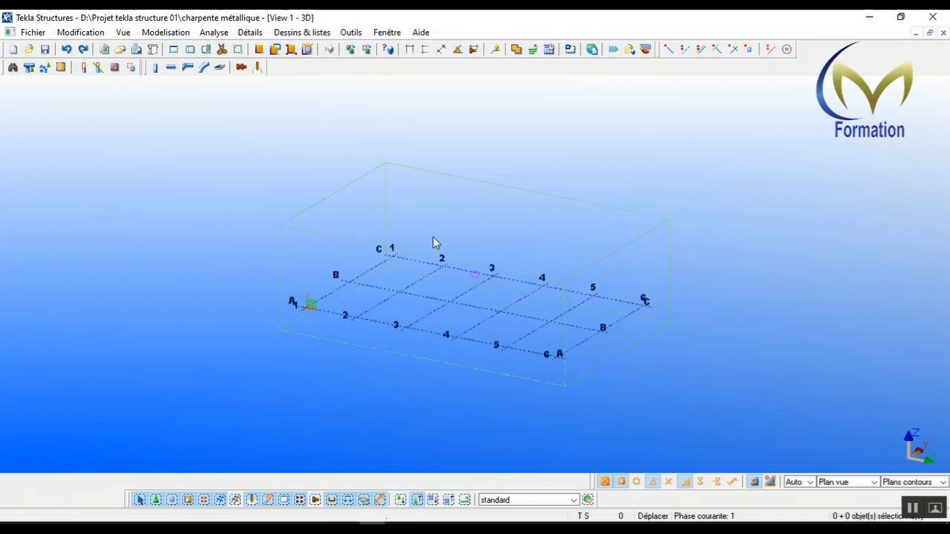
- Open the project properties (Propriétés de l'affaire) and set the project number to 2020-001
click(22, 33)
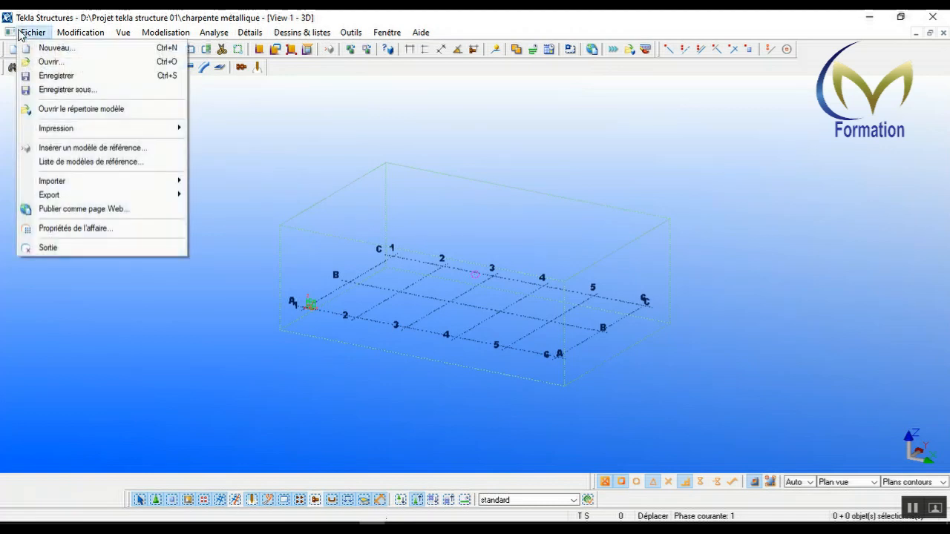
click(78, 228)
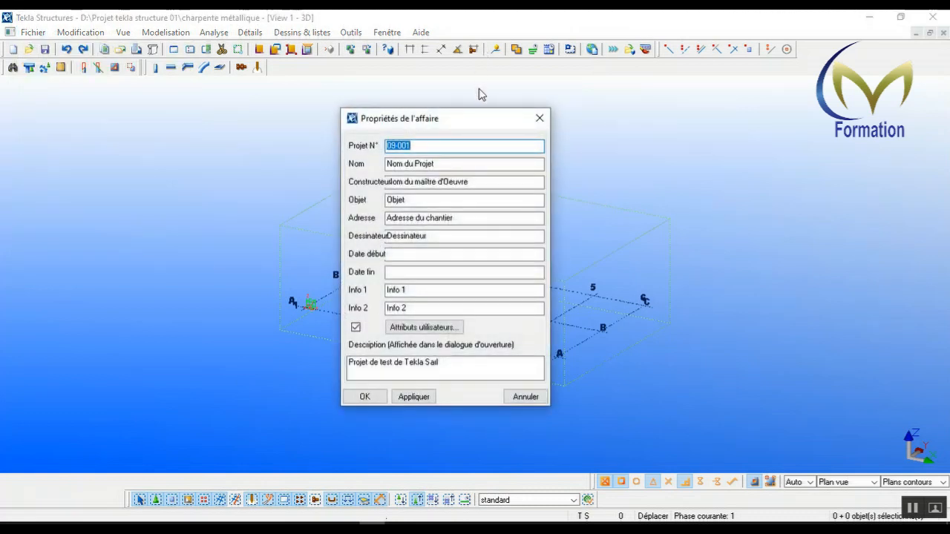
drag(480, 128, 725, 119)
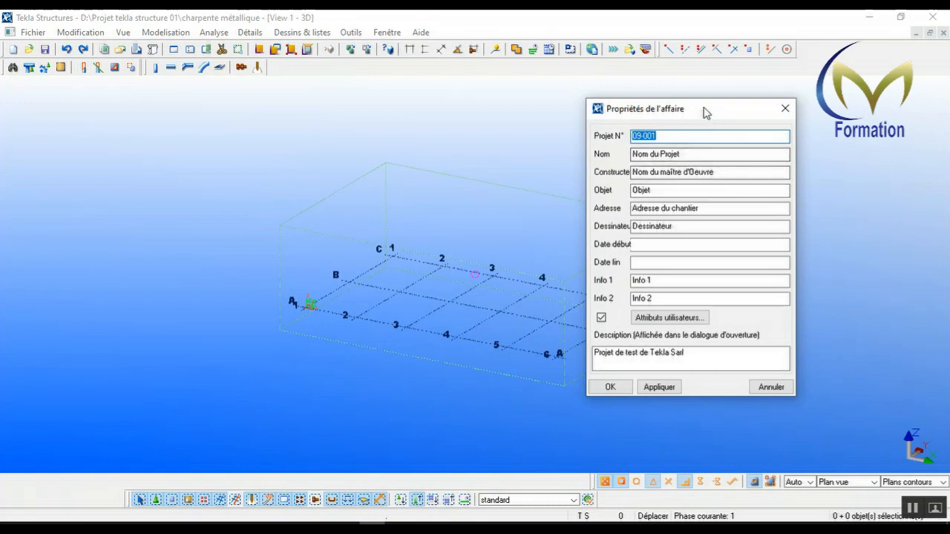
drag(706, 112, 641, 122)
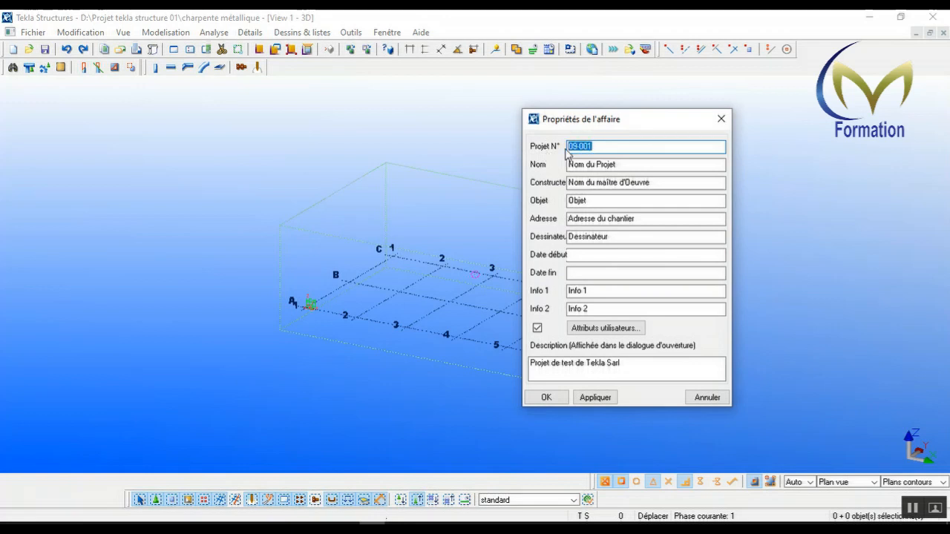
text(2020)
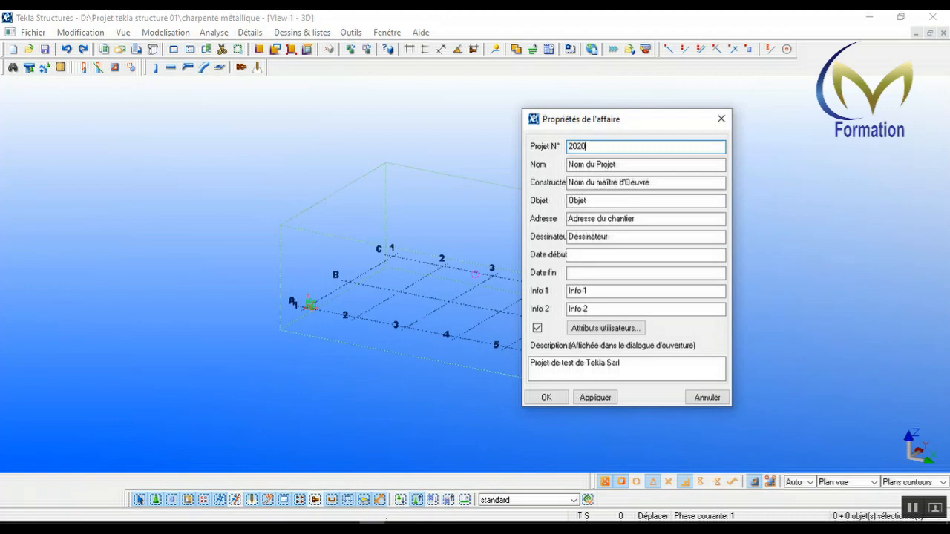
text(-001)
- Set the project name to "Charpente Métallique" and the Constructeur to "CM" in the project properties
drag(621, 160, 555, 172)
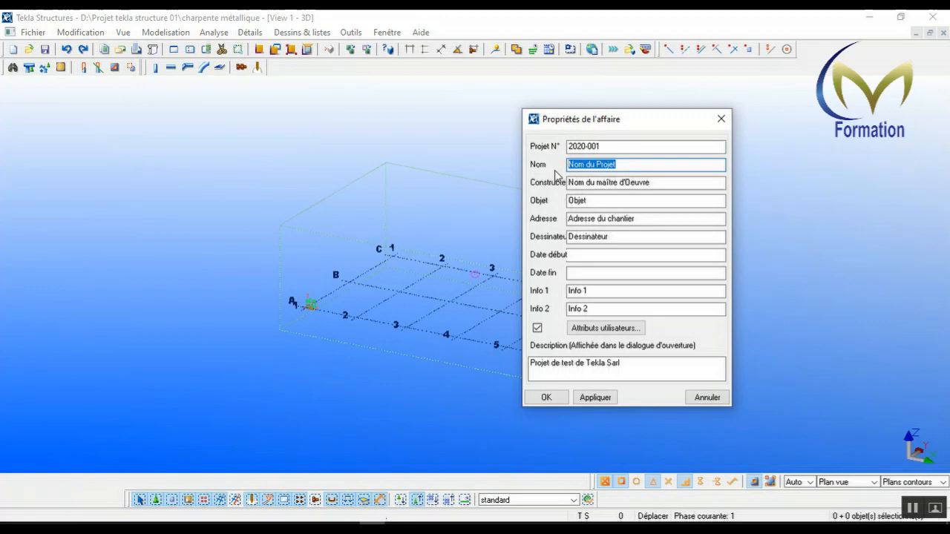
text(C)
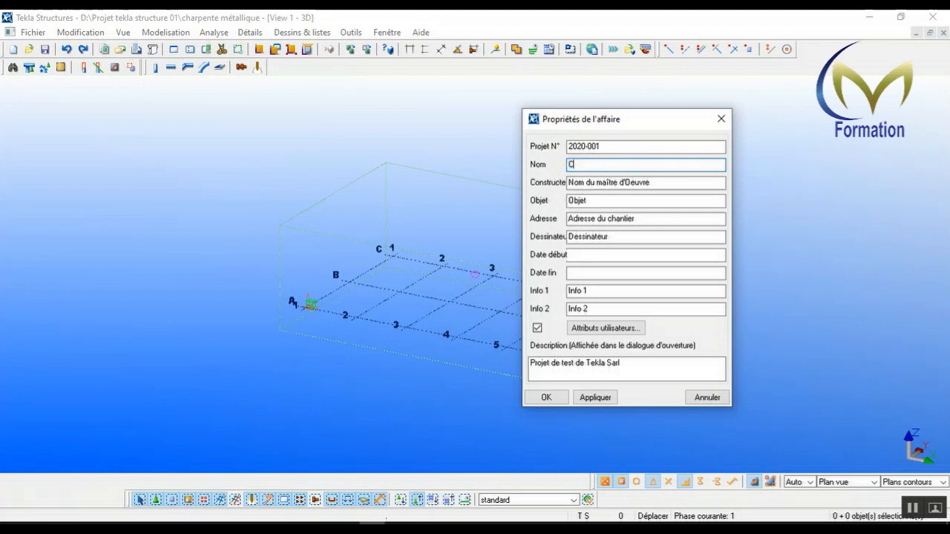
text(harpente Métallique)
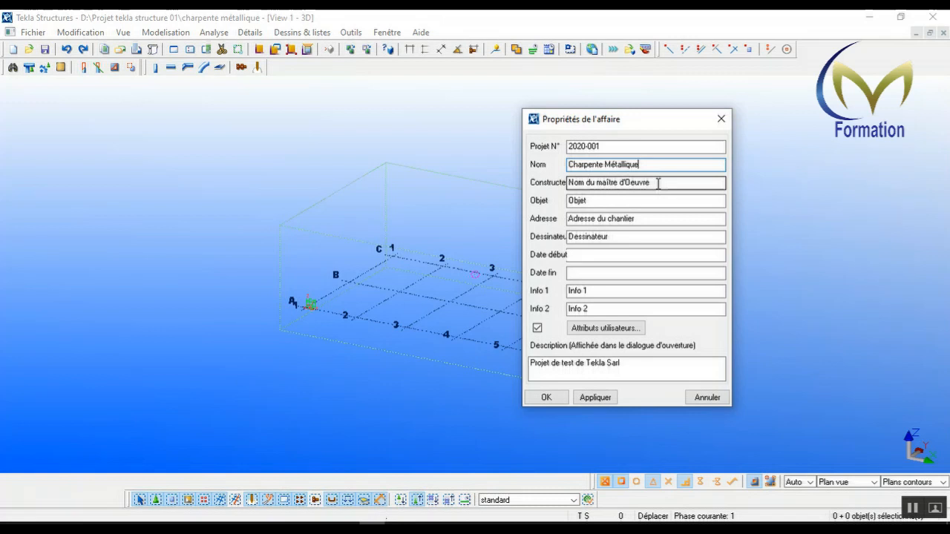
drag(658, 183, 562, 185)
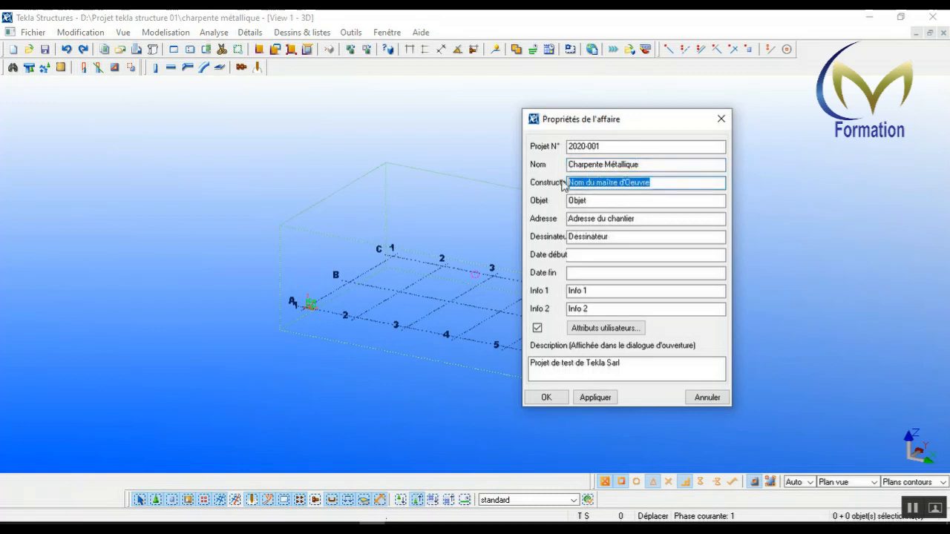
text(C)
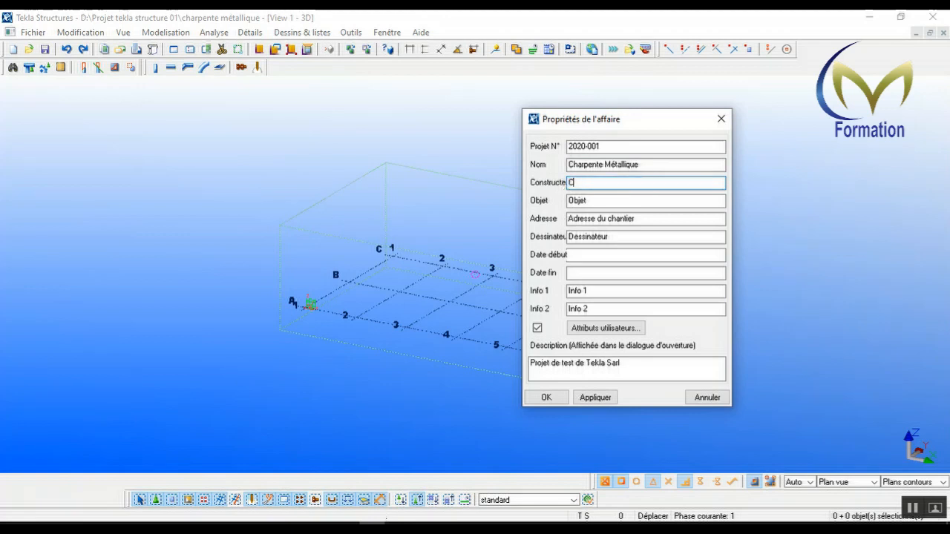
text(M)
- Replace the Objet text with "Charpente Métallique", copied from the project name
double_click(593, 201)
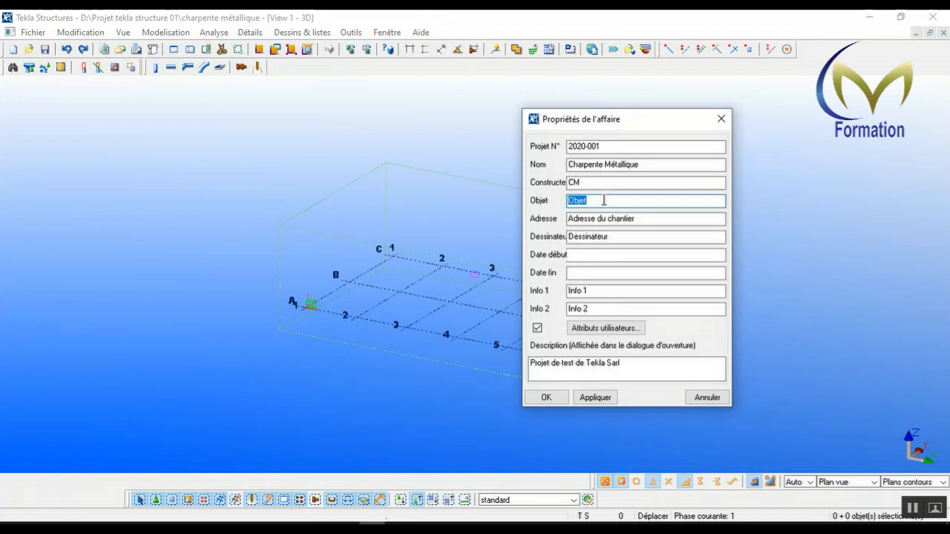
text(CHA)
key(BackSpace)
key(BackSpace)
key(BackSpace)
drag(657, 164, 533, 169)
key(ctrl+c)
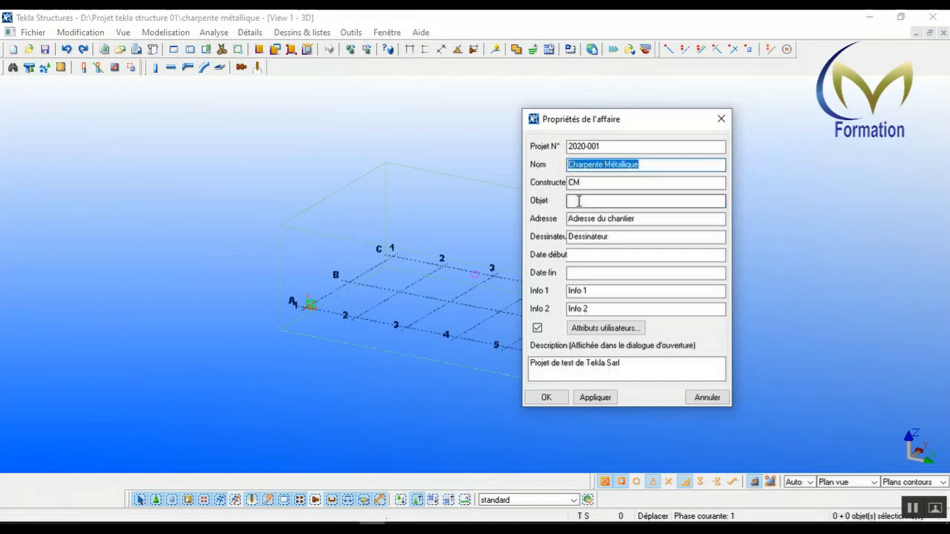
right_click(592, 161)
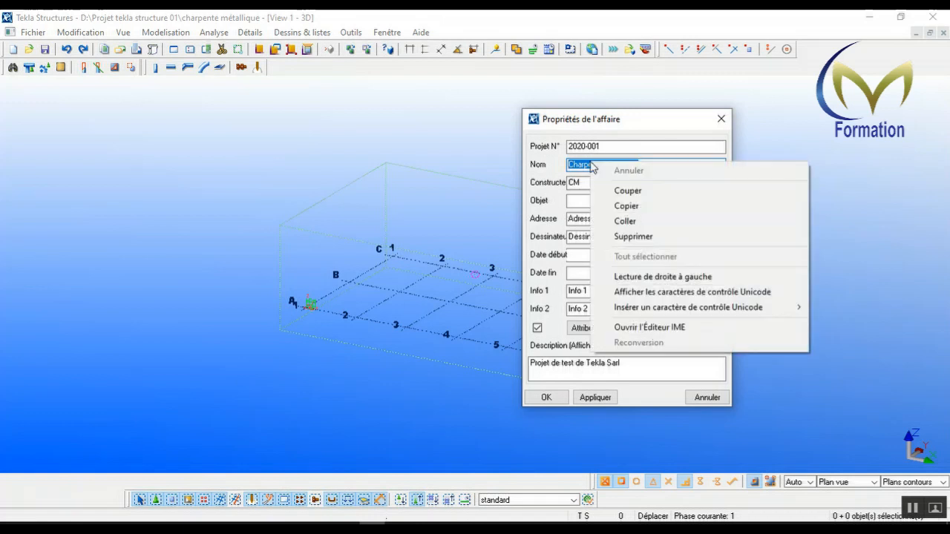
click(630, 208)
click(586, 201)
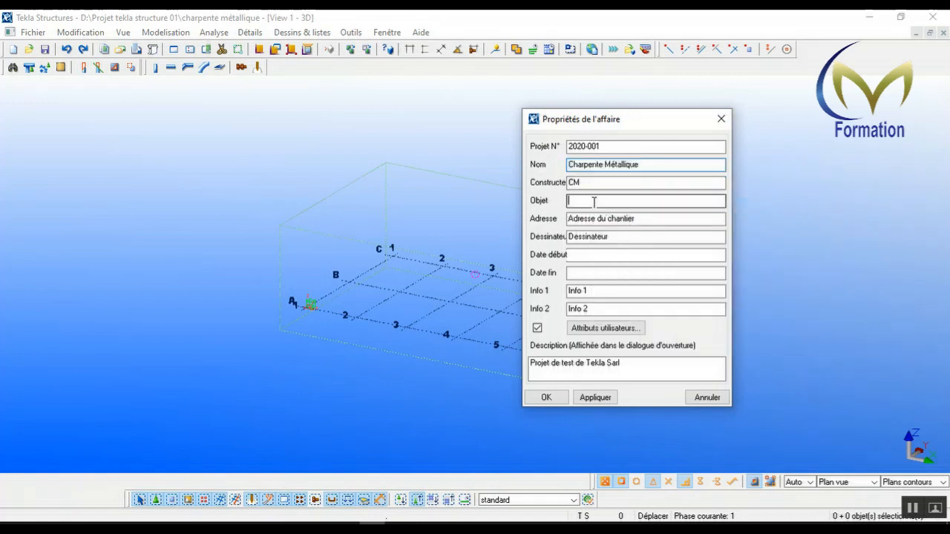
key(ctrl+v)
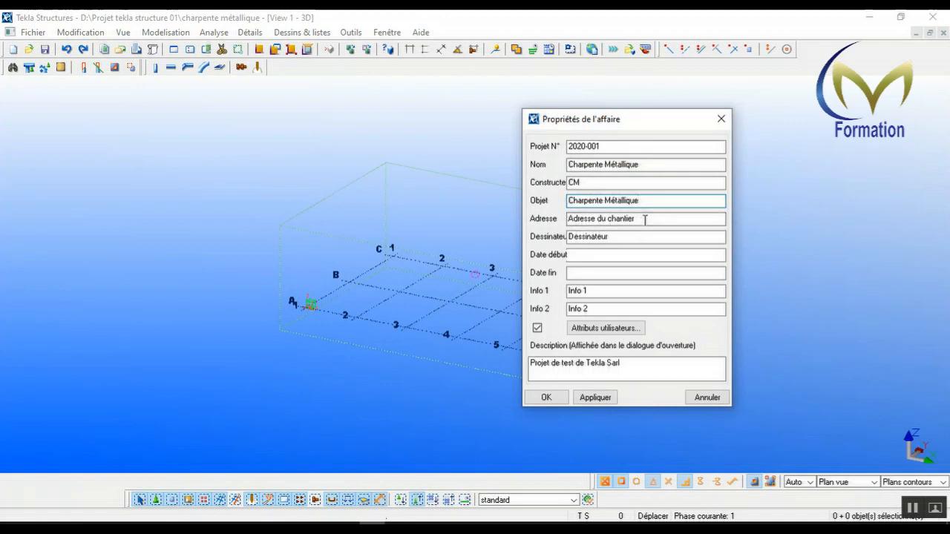
- Enter the drafter's name as the Dessinateur in the project properties
drag(645, 219, 566, 218)
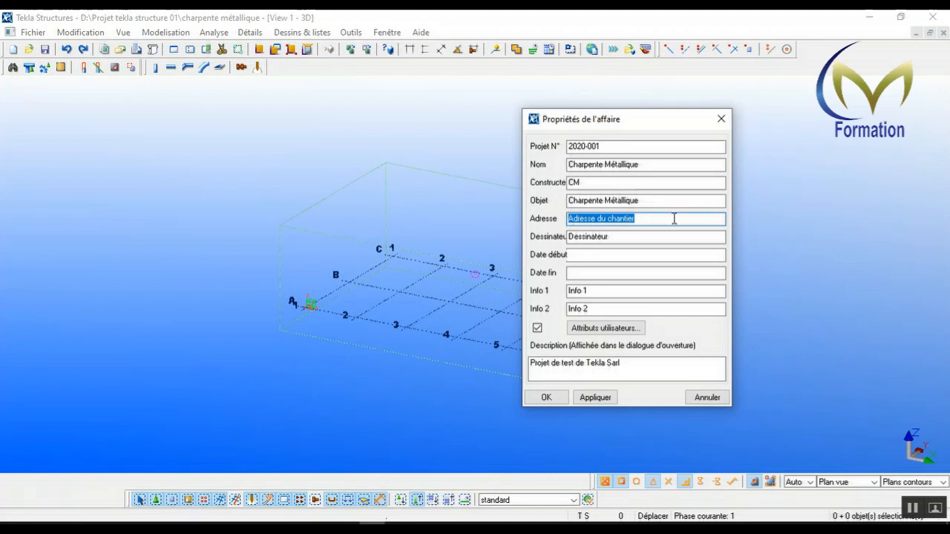
drag(626, 236, 562, 242)
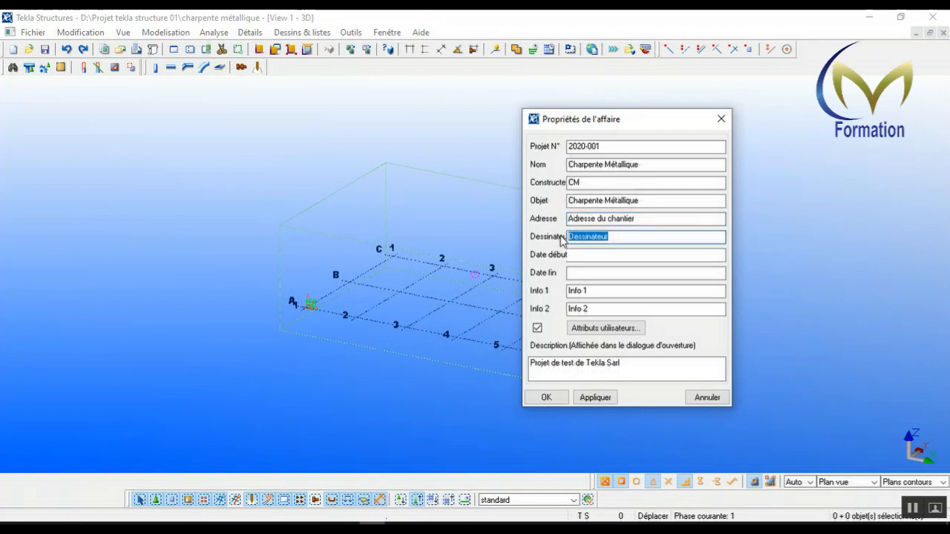
text(CHAFOUAI)
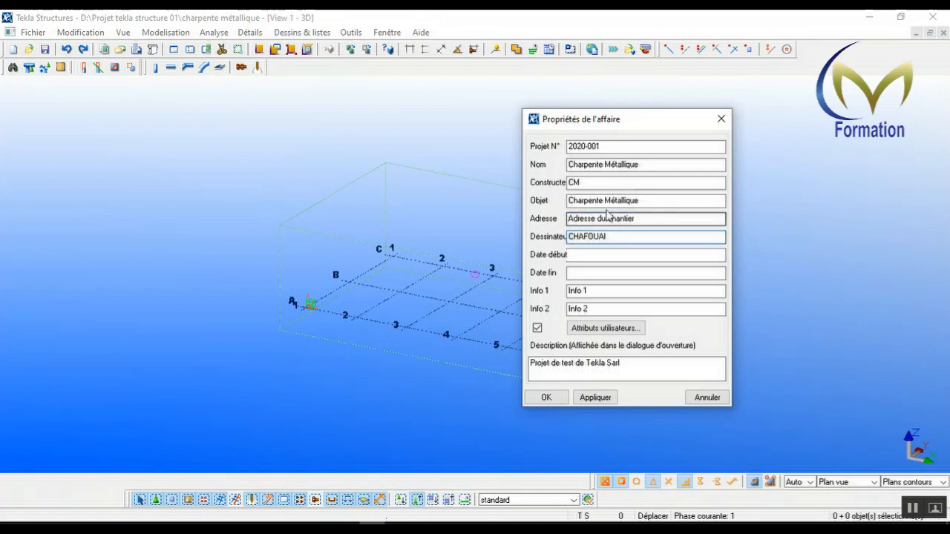
drag(648, 219, 566, 220)
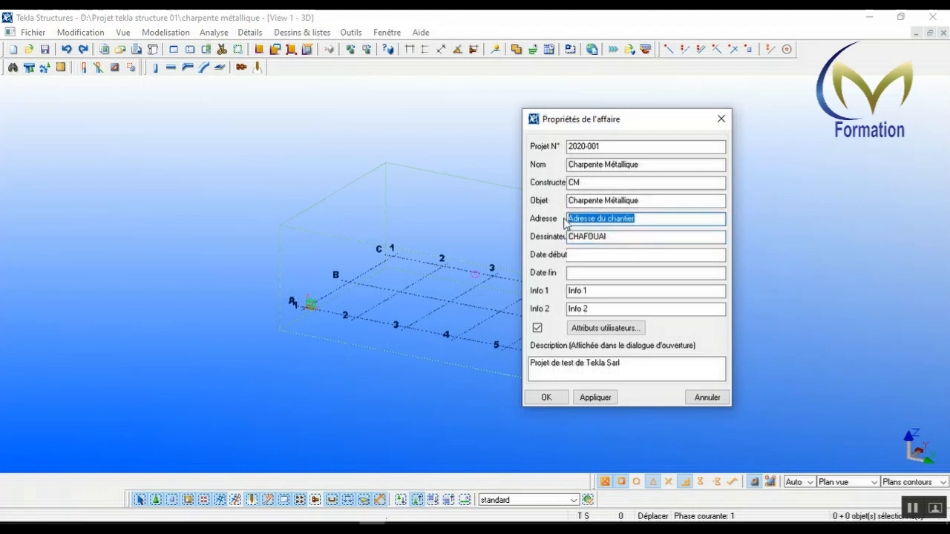
- Set the project's start date (Date début) to 02-05-2020
click(583, 255)
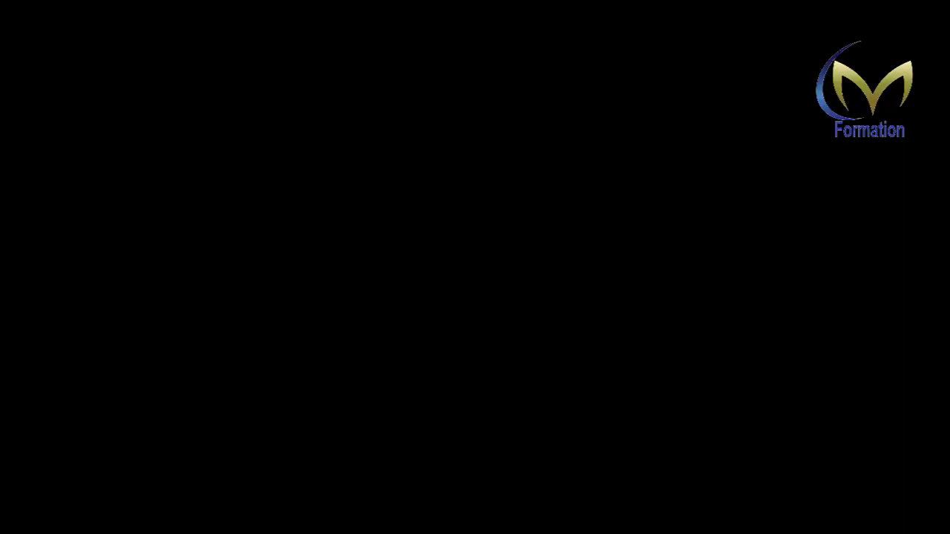
click(582, 273)
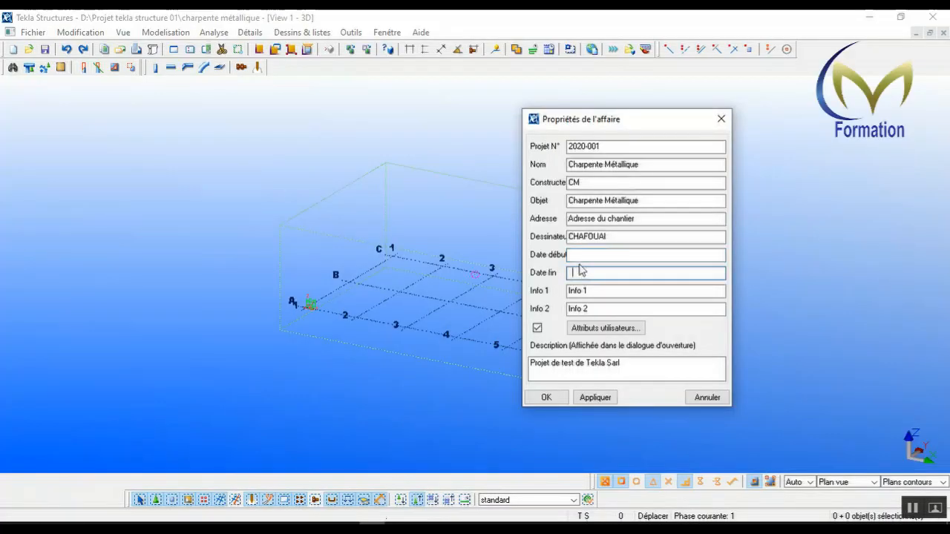
click(574, 255)
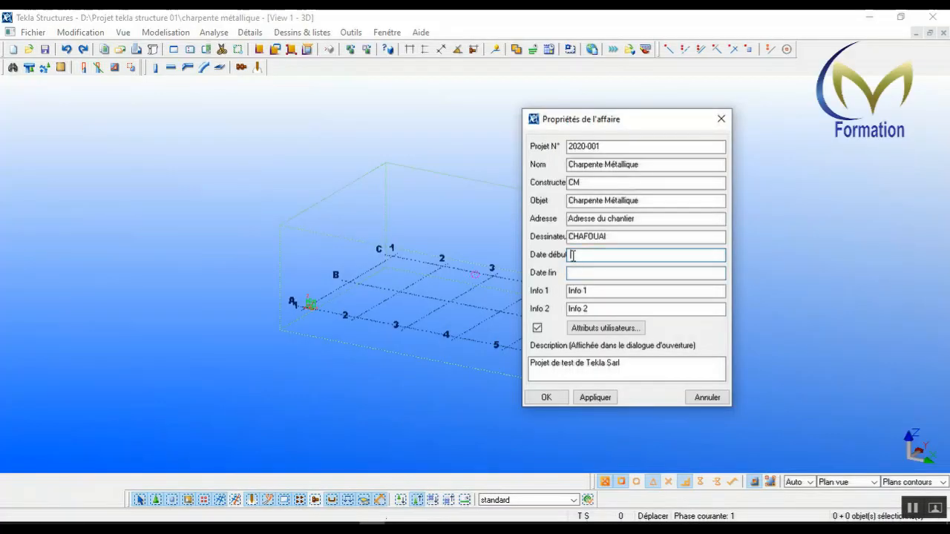
text(0101)
key(BackSpace)
text(2-05 6)
key(BackSpace)
text(2020)
- Set the project's end date (Date fin) to 02-08-2020
click(594, 273)
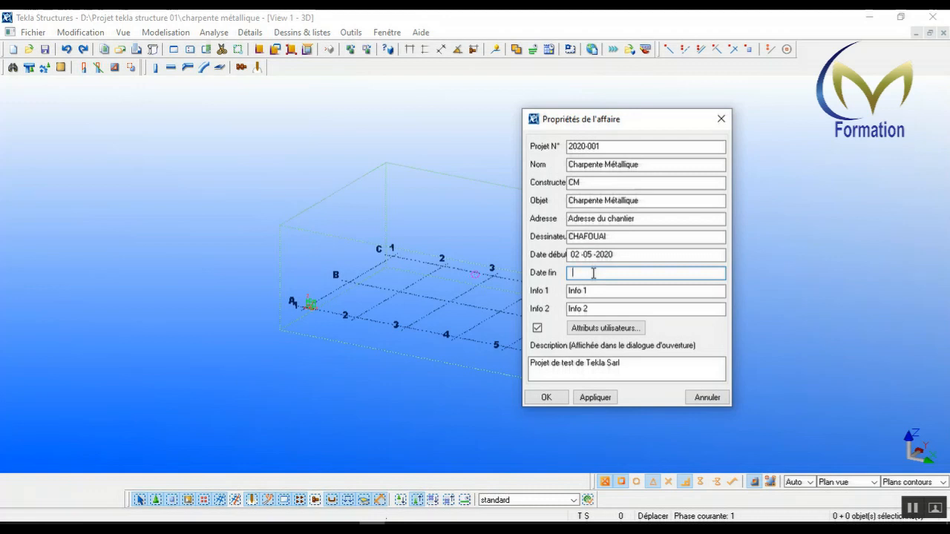
text(02)
key(BackSpace)
text(02 -08 - 2020)
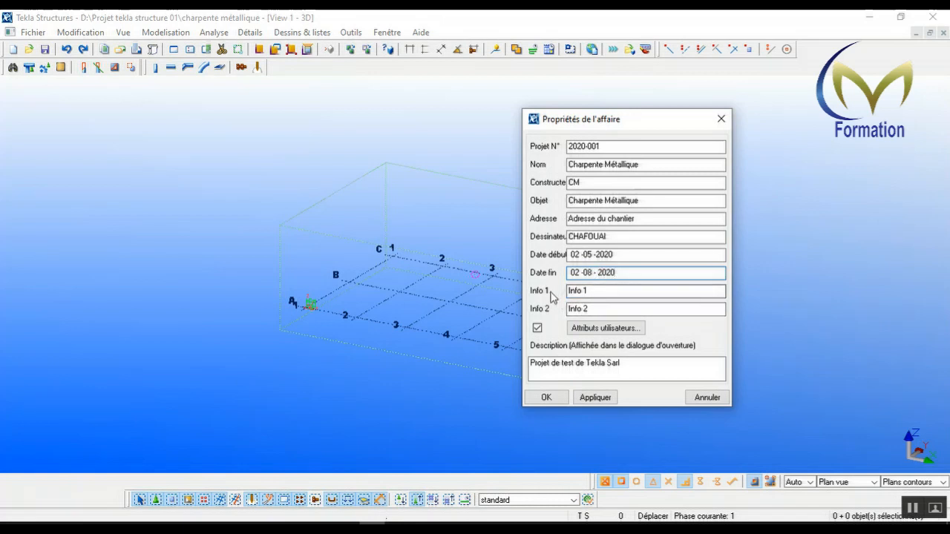
- Replace the project description with "Charpente Métallique", copied from the project name, and apply and accept the project properties
drag(592, 291, 570, 290)
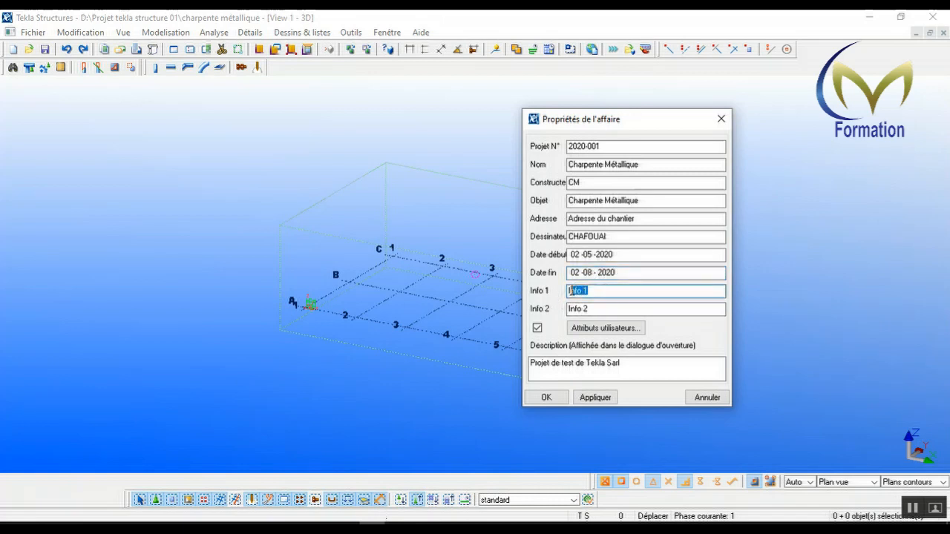
click(597, 311)
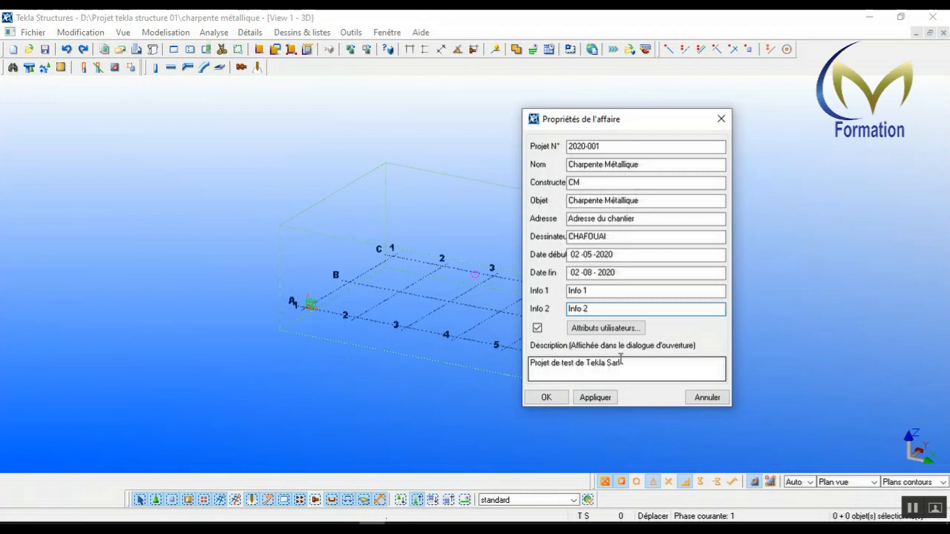
drag(626, 364, 511, 371)
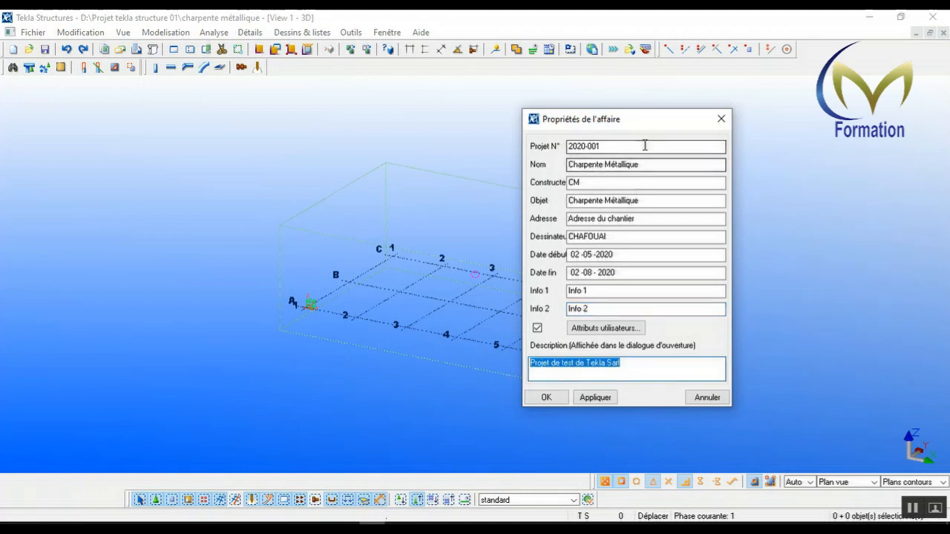
drag(653, 166, 551, 164)
key(ctrl+c)
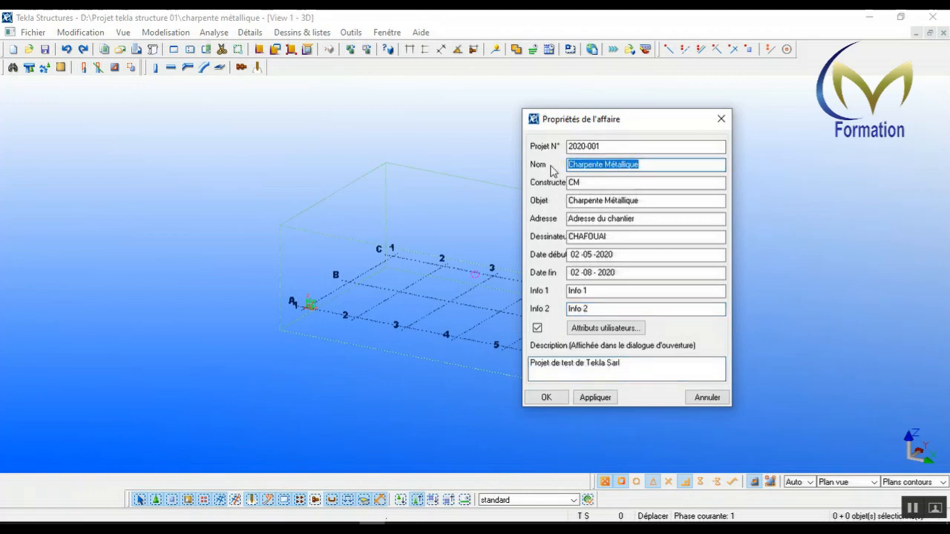
drag(628, 371, 489, 377)
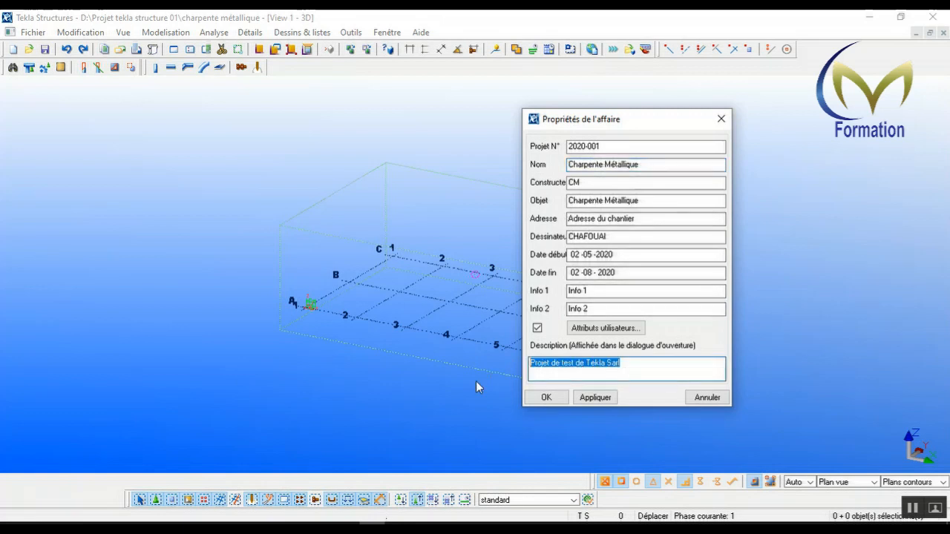
key(ctrl+v)
click(593, 398)
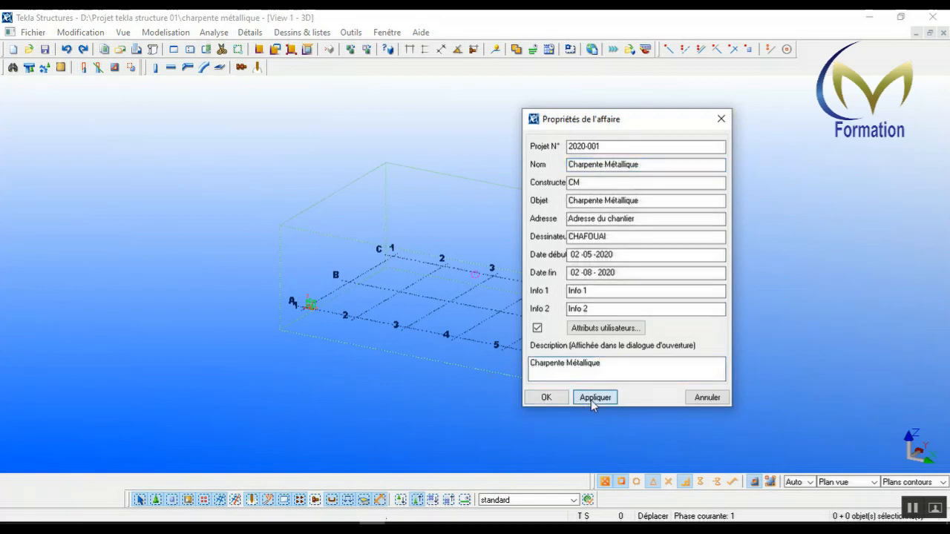
click(548, 398)
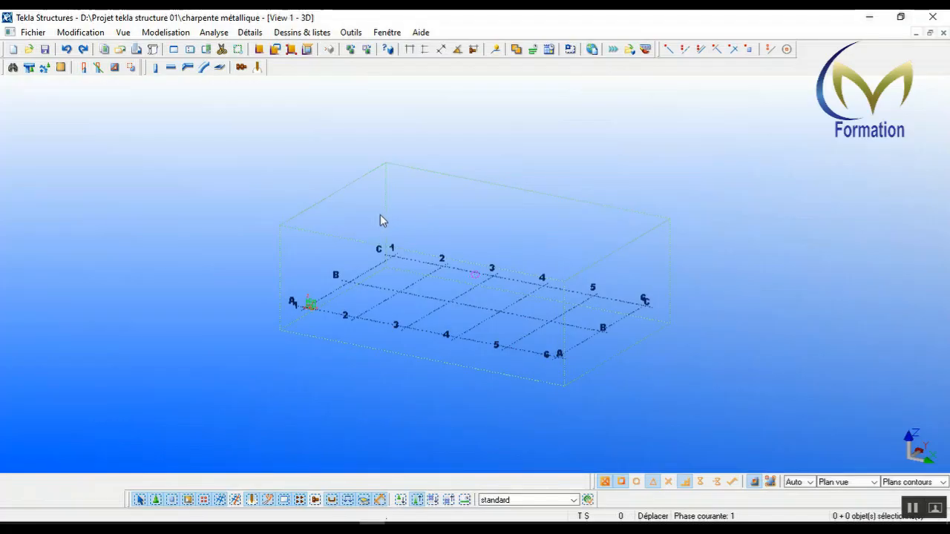
scroll(380, 216, up, 2)
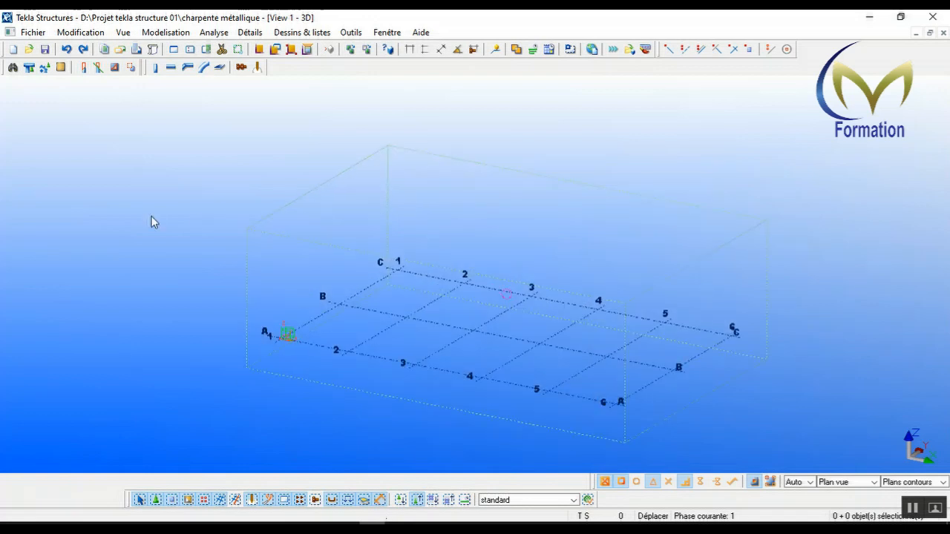
click(29, 37)
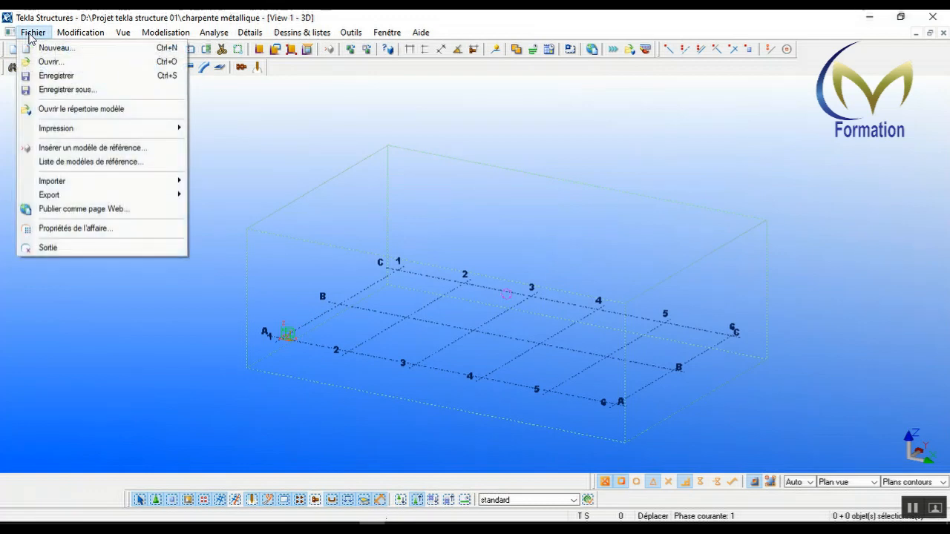
mouse_move(72, 197)
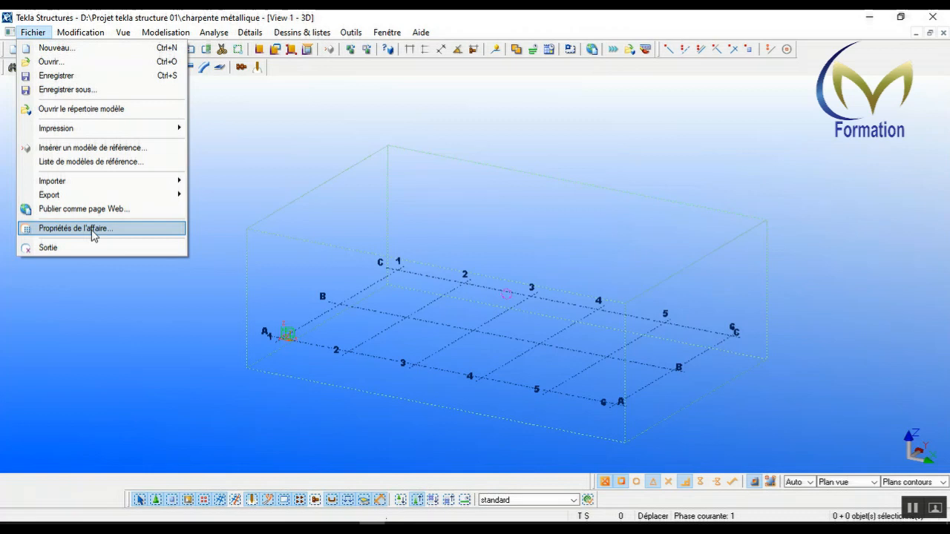
click(105, 312)
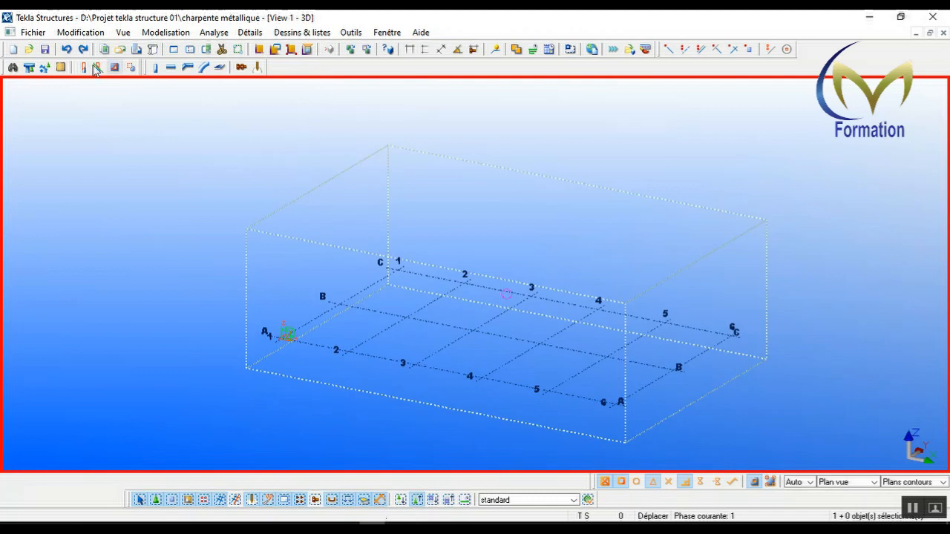
click(34, 33)
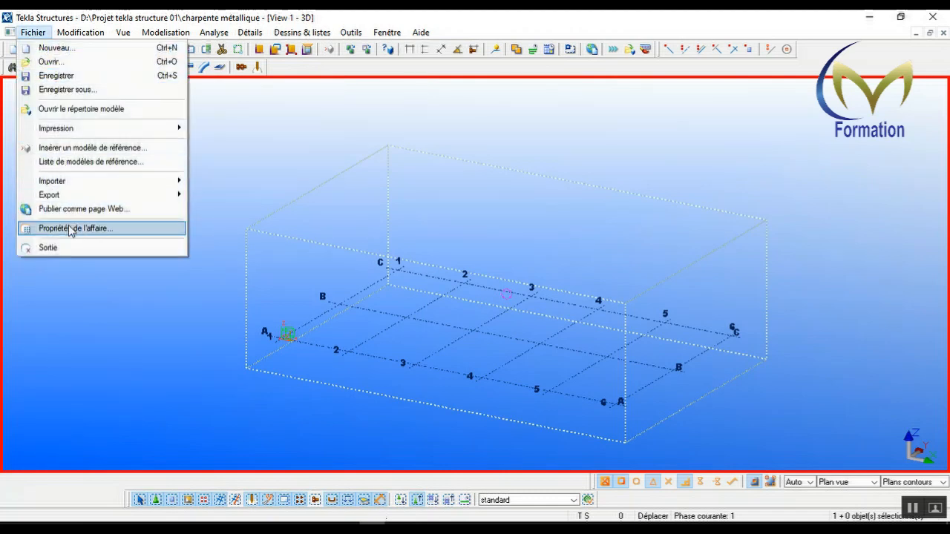
click(475, 140)
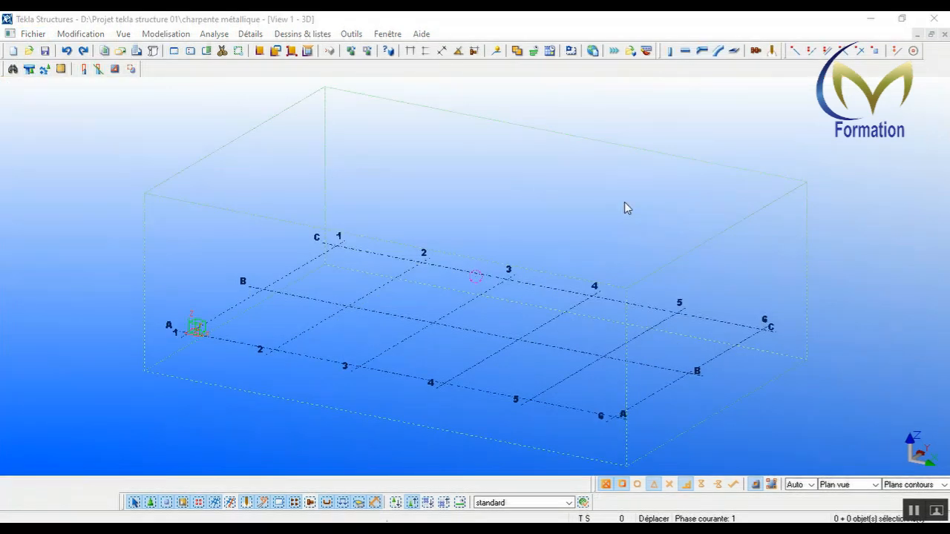
- Select the model grid in the 3D view
click(436, 323)
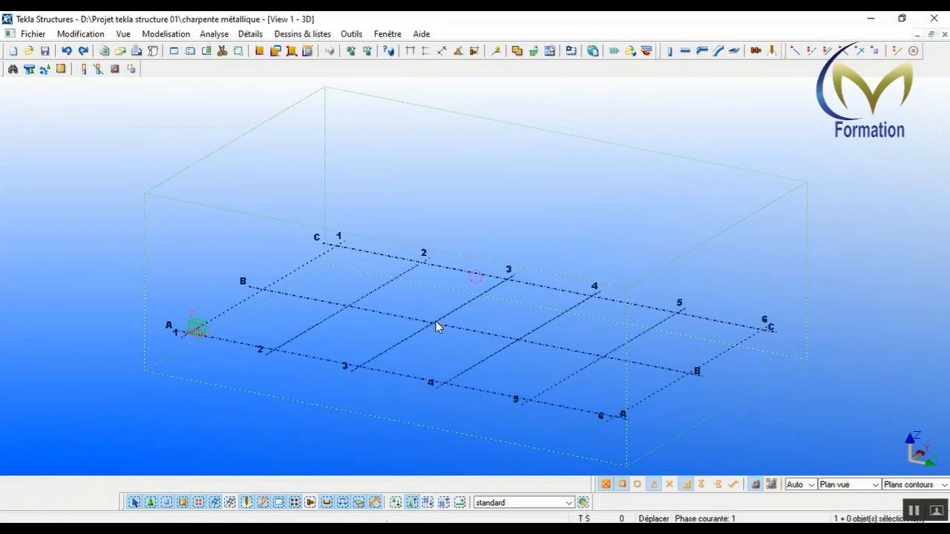